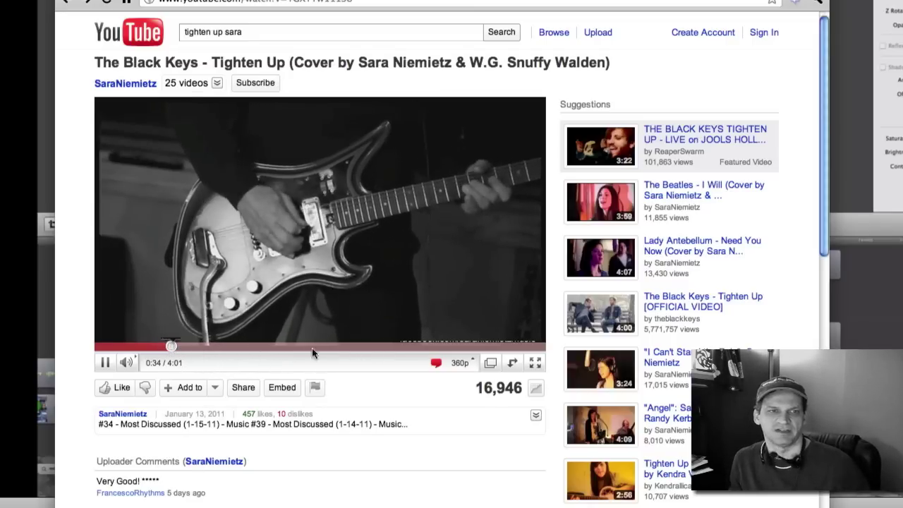
# Step: Jump to the cover video's end screen with its two clickable thumbnails, and mute it
pyautogui.click(481, 346)
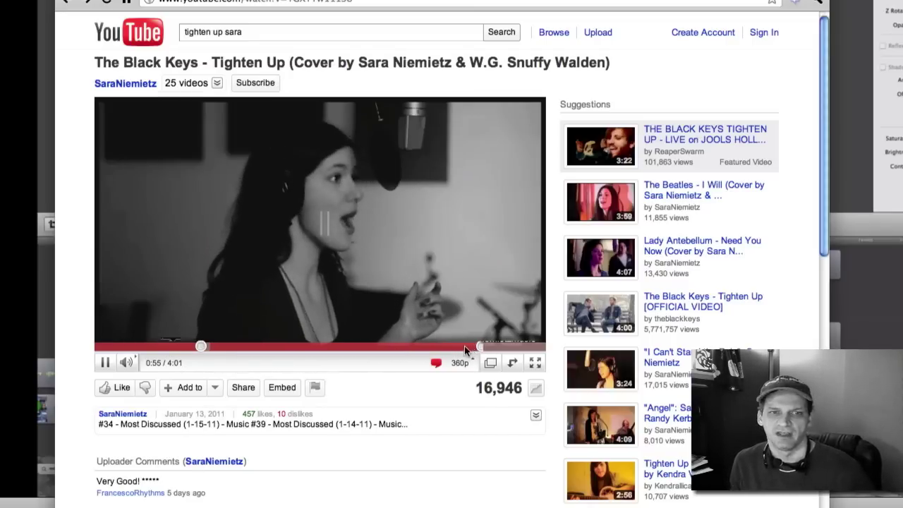
pyautogui.scroll(-1, 226, 358)
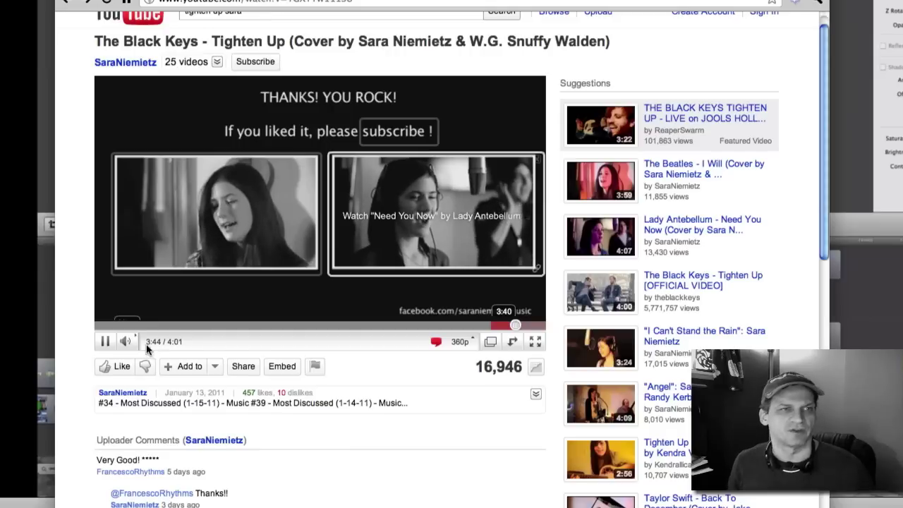
pyautogui.click(125, 341)
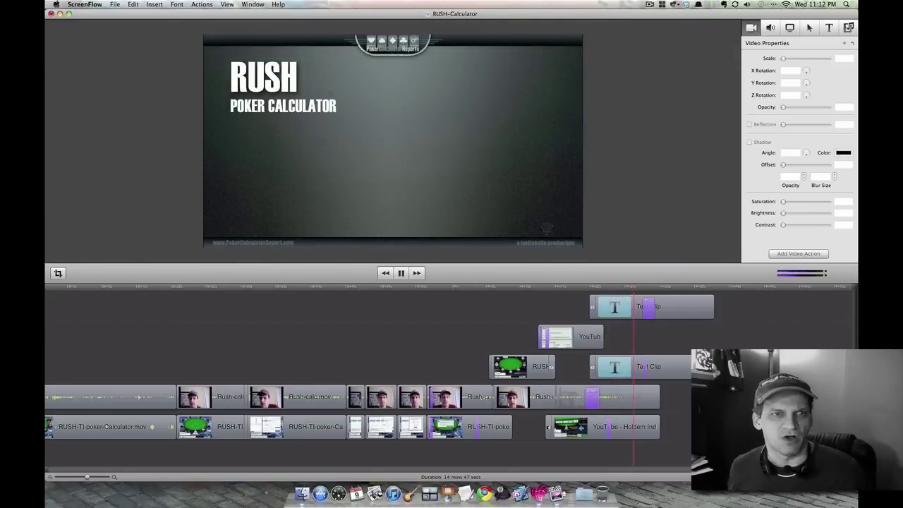
# Step: Park the ScreenFlow playhead near the project's end, over the blank branded background
pyautogui.scroll(-1, 381, 374)
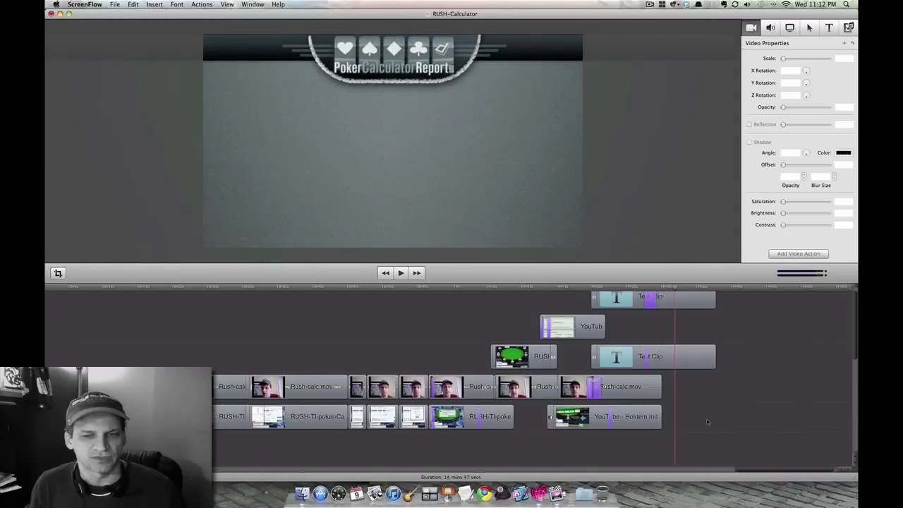
pyautogui.scroll(-3, 708, 422)
pyautogui.scroll(-2, 707, 422)
pyautogui.scroll(-3, 707, 423)
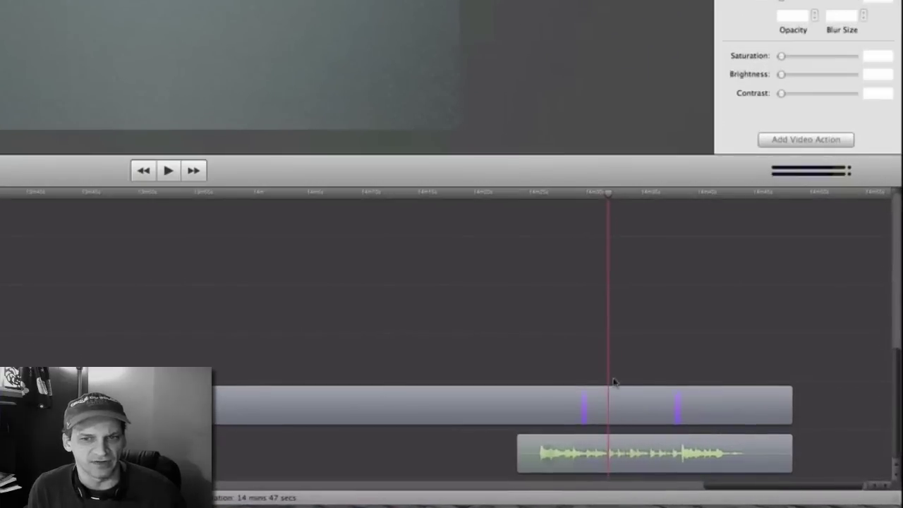
pyautogui.click(572, 196)
pyautogui.moveTo(575, 197); pyautogui.dragTo(583, 199)
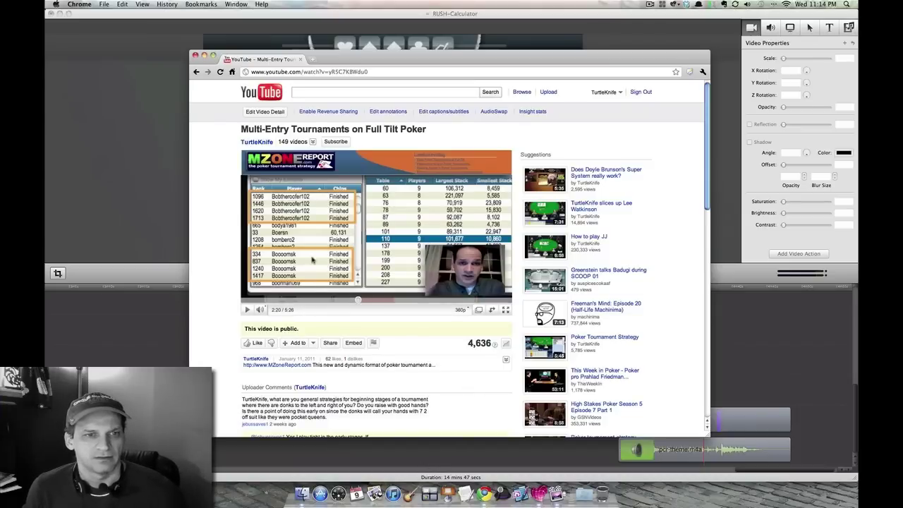
# Step: Snap the Multi-Entry Tournaments video player region with Skitch
pyautogui.click(540, 492)
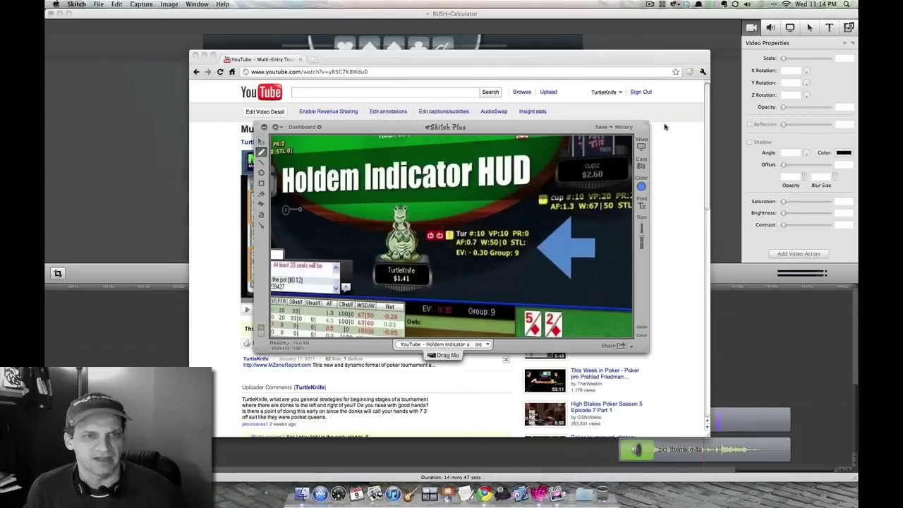
pyautogui.click(641, 147)
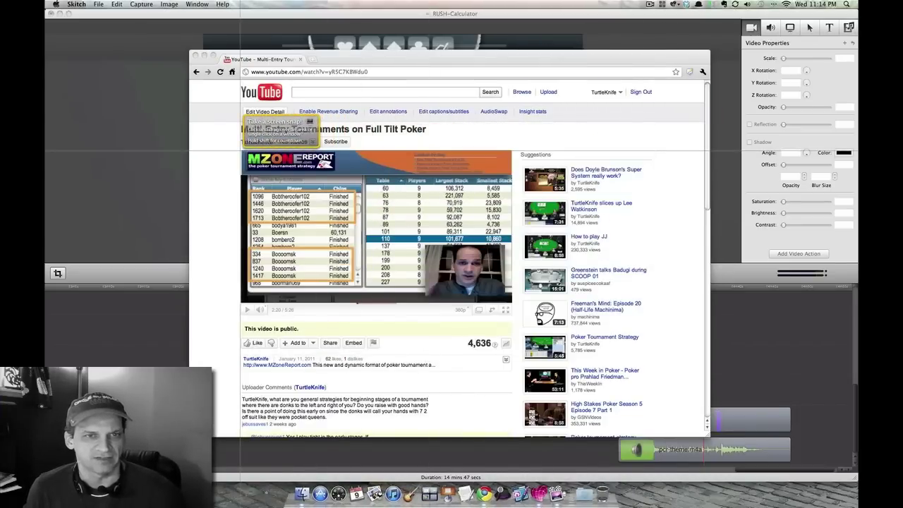
pyautogui.click(279, 128)
pyautogui.moveTo(241, 150); pyautogui.dragTo(512, 317)
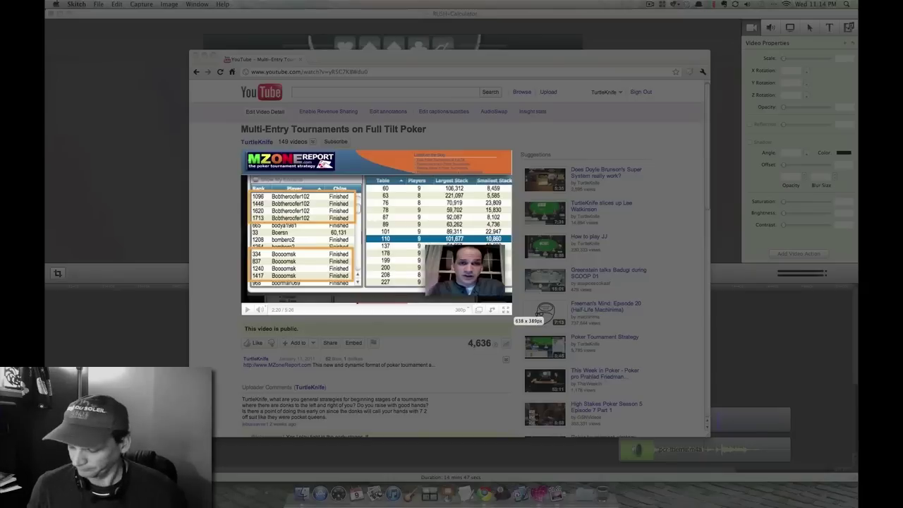
pyautogui.moveTo(512, 315); pyautogui.dragTo(513, 316)
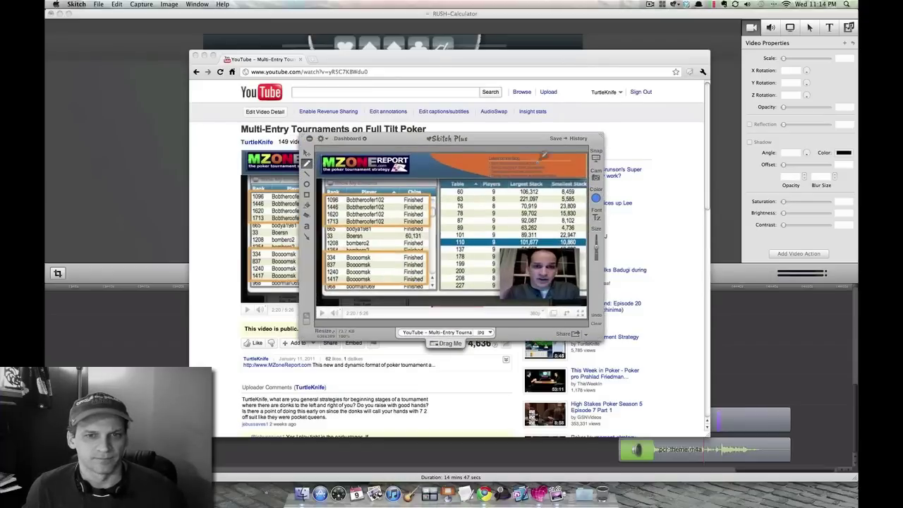
pyautogui.moveTo(531, 132); pyautogui.dragTo(385, 131)
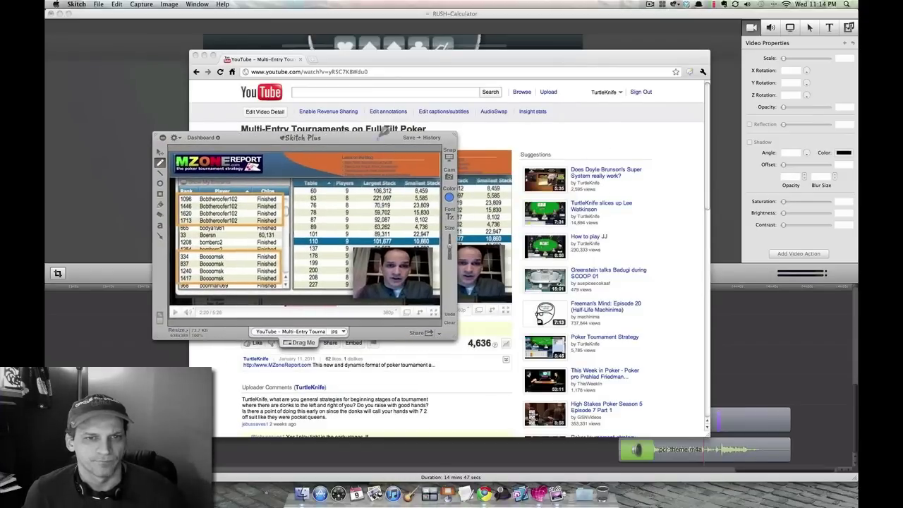
# Step: Drag the Skitch snapshot into the ScreenFlow project as a new clip
pyautogui.click(849, 27)
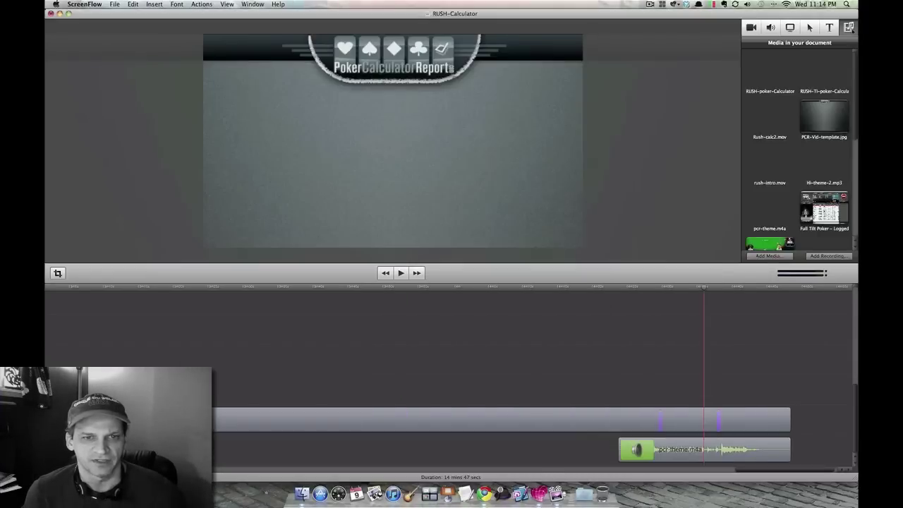
pyautogui.click(540, 486)
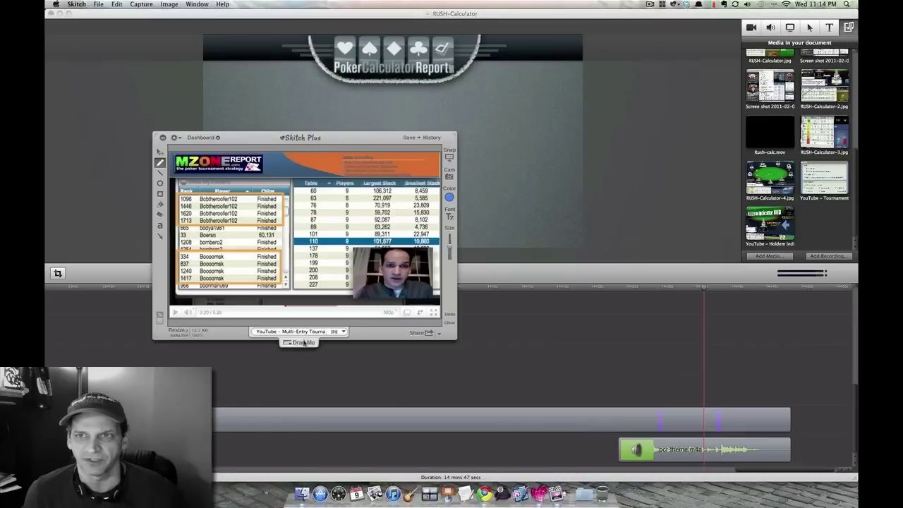
pyautogui.moveTo(305, 344); pyautogui.dragTo(832, 231)
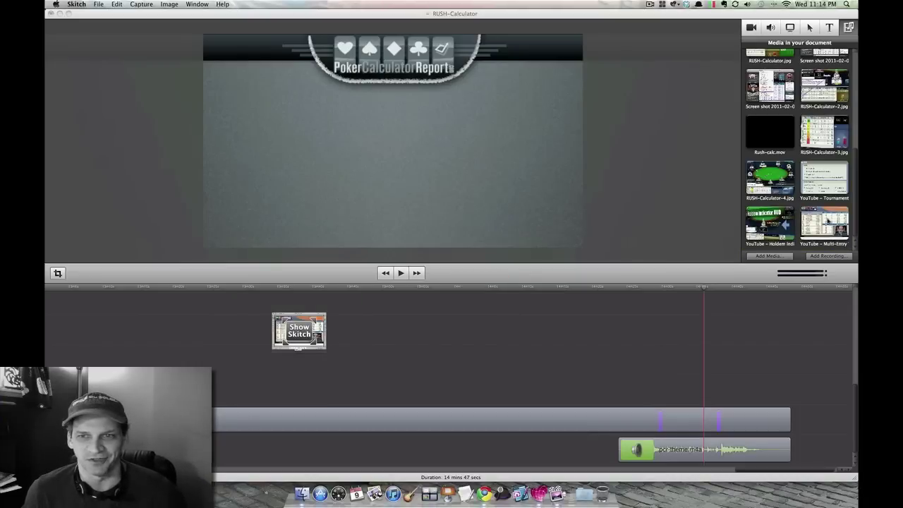
# Step: Snap the Jonathan Little video's Middle Pairs 88-TT slide in Skitch and bring it into ScreenFlow
pyautogui.click(484, 494)
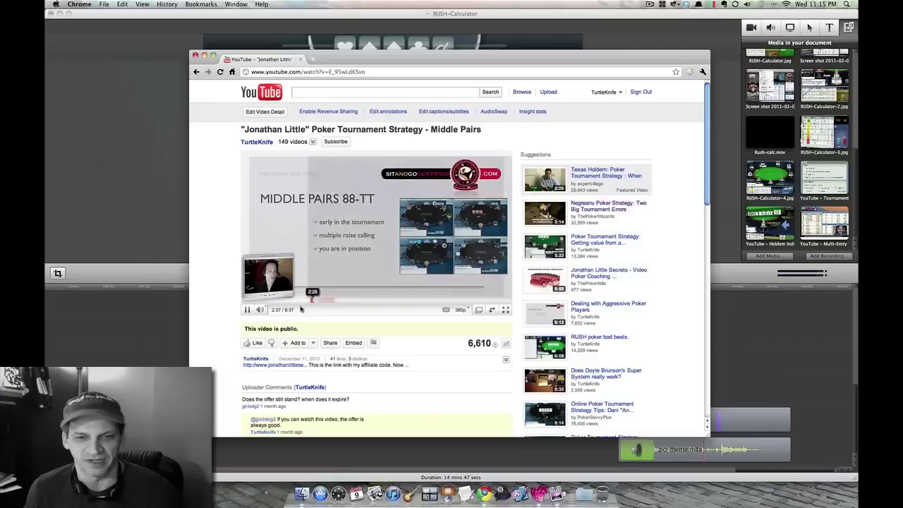
pyautogui.click(311, 301)
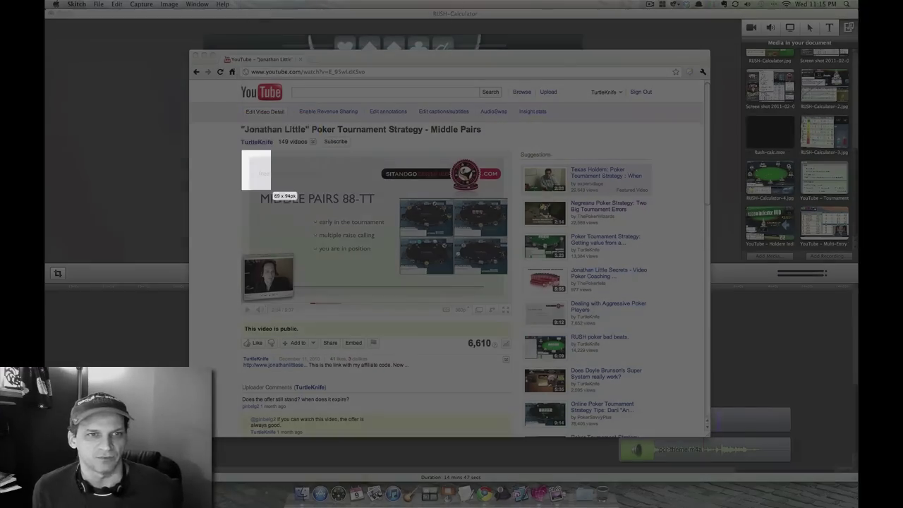
pyautogui.moveTo(241, 150); pyautogui.dragTo(512, 315)
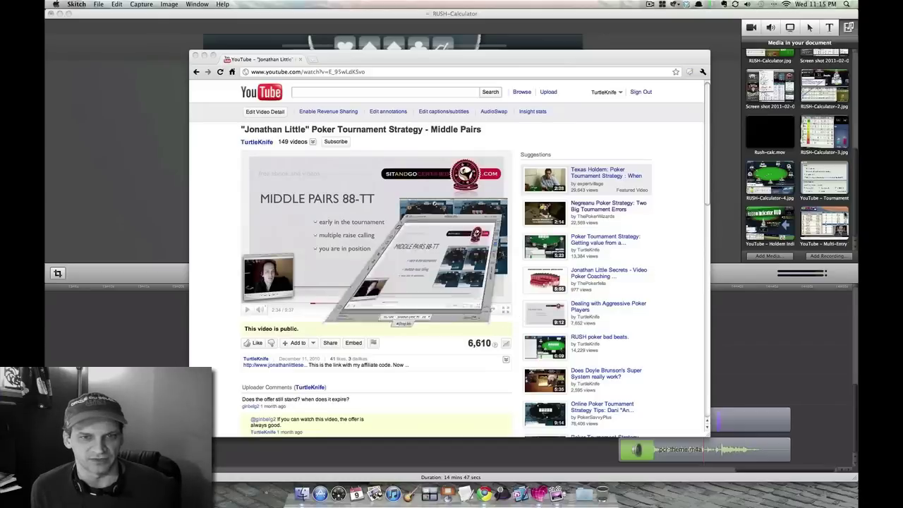
pyautogui.click(857, 182)
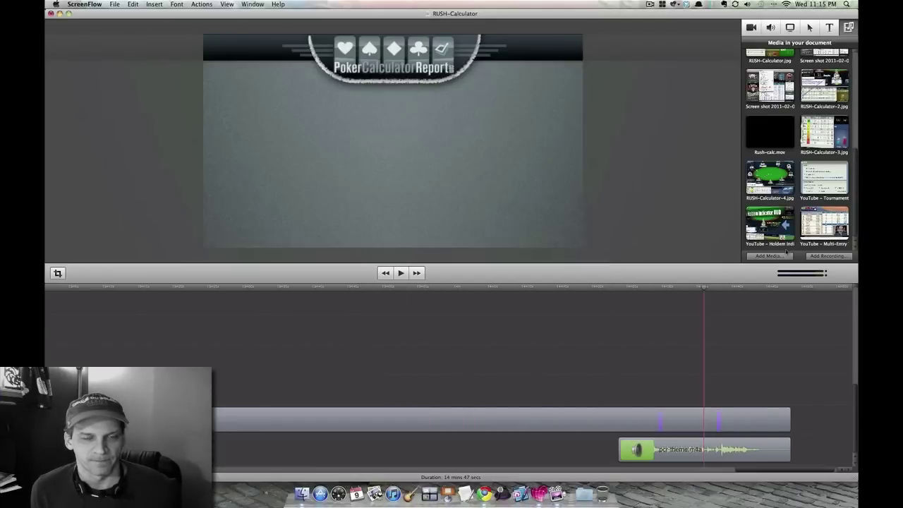
pyautogui.click(540, 494)
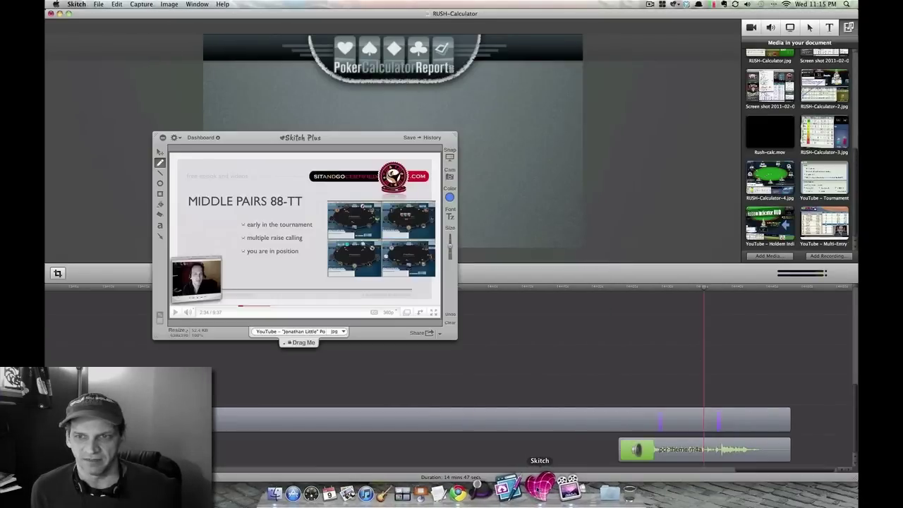
pyautogui.moveTo(300, 345); pyautogui.dragTo(300, 332)
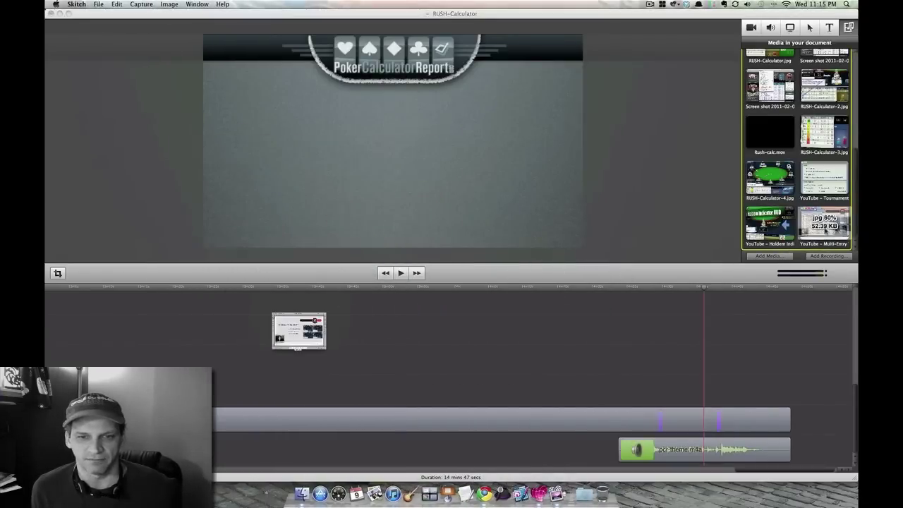
# Step: Place the Multi-Entry capture at the playhead, stacked with the Middle Pairs clip
pyautogui.click(687, 317)
pyautogui.press('space')
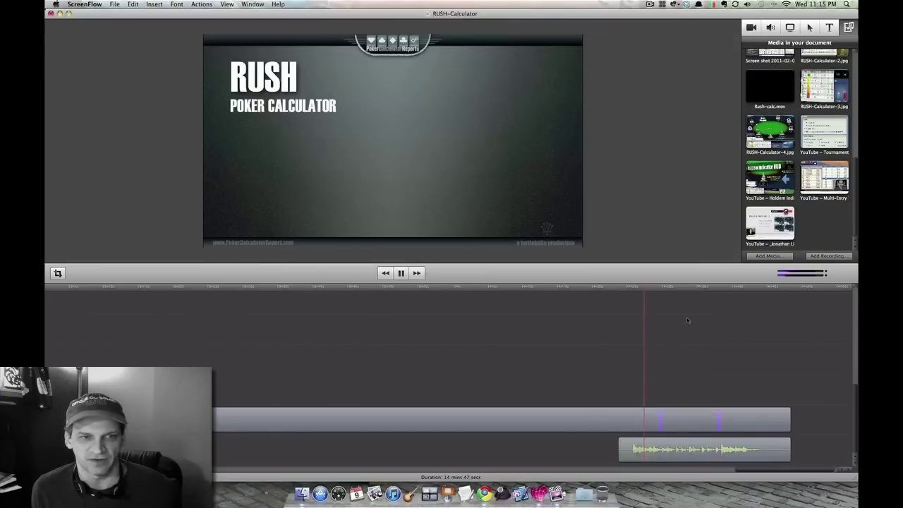
pyautogui.press('space')
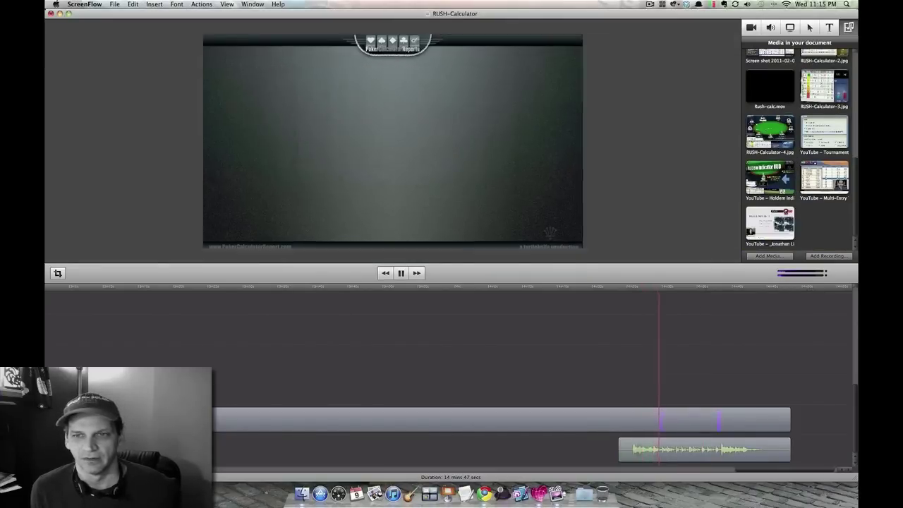
pyautogui.press('space')
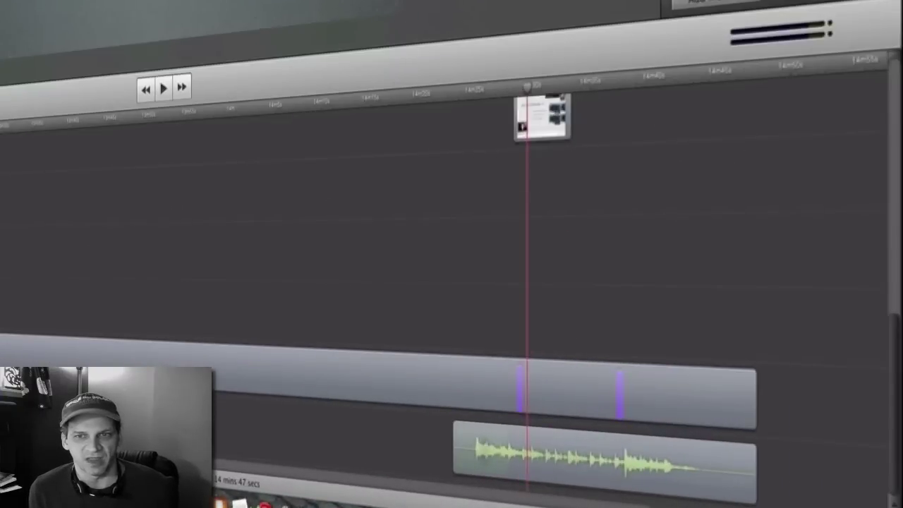
pyautogui.moveTo(631, 145); pyautogui.dragTo(517, 185)
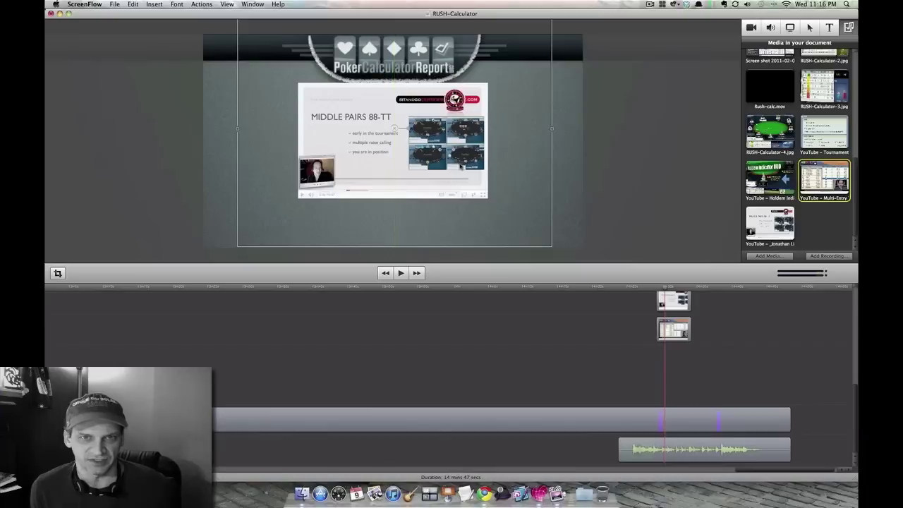
# Step: Move the Middle Pairs image left in the frame and preview the end screen
pyautogui.click(672, 307)
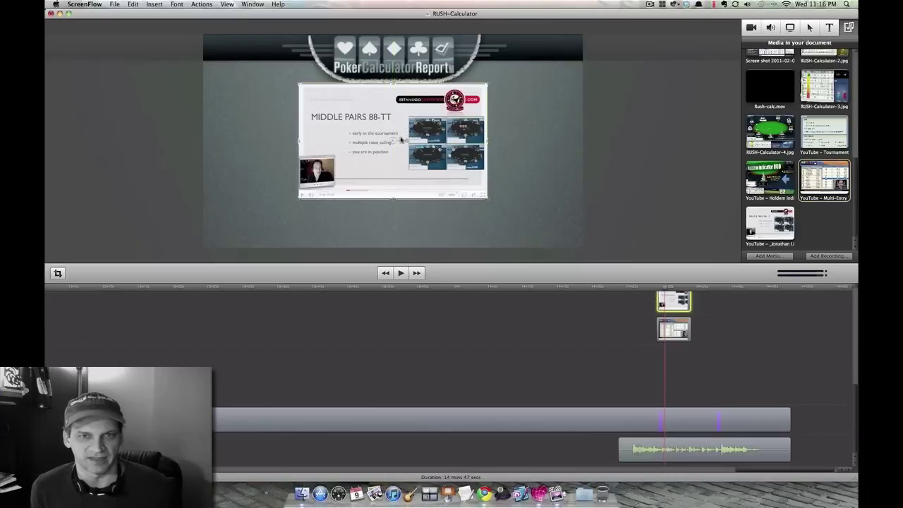
pyautogui.moveTo(401, 140); pyautogui.dragTo(322, 147)
pyautogui.click(512, 154)
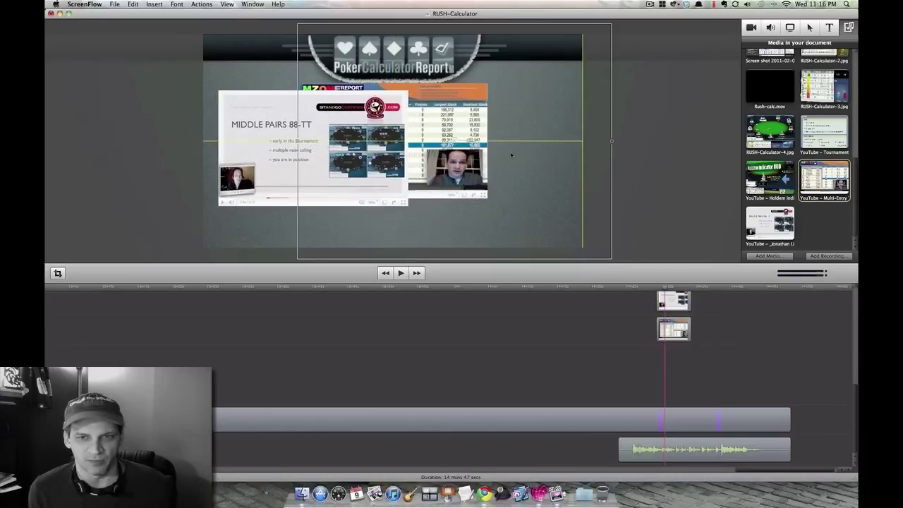
pyautogui.press('space')
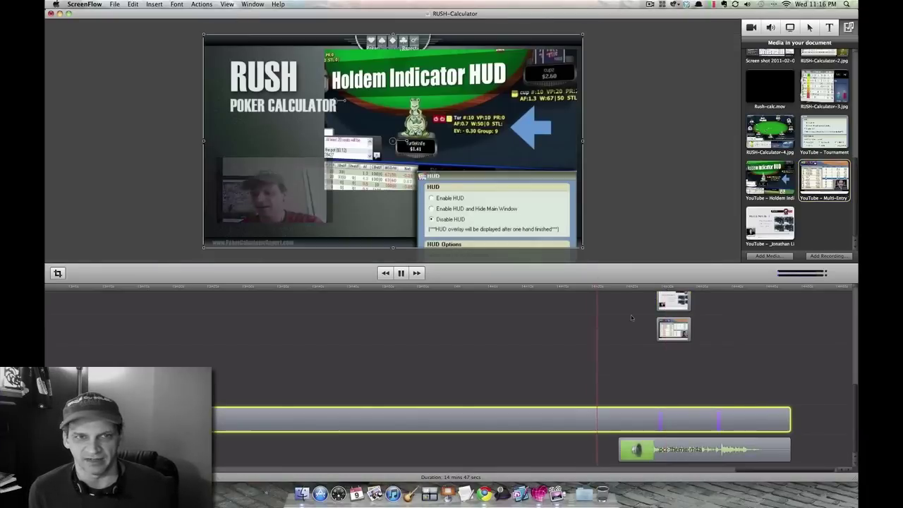
pyautogui.click(451, 134)
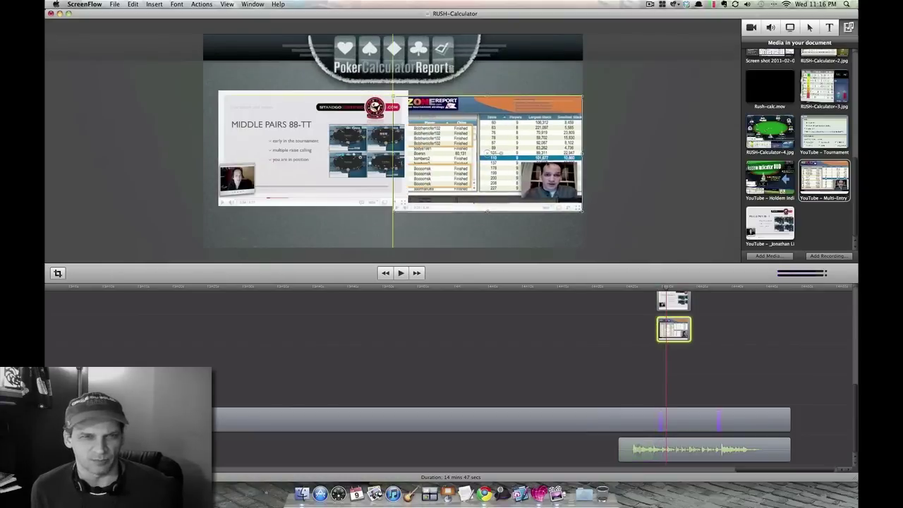
# Step: Shrink both thumbnails to matching size and set Multi-Entry beside Middle Pairs
pyautogui.moveTo(450, 132)
pyautogui.mouseDown()
pyautogui.moveTo(428, 112)
pyautogui.moveTo(379, 111)
pyautogui.mouseUp()
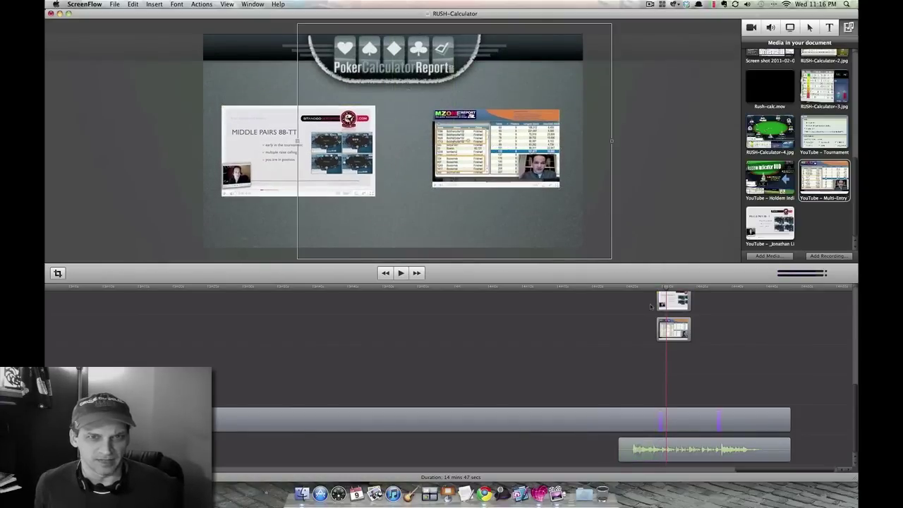
pyautogui.click(494, 152)
pyautogui.moveTo(433, 187); pyautogui.dragTo(408, 196)
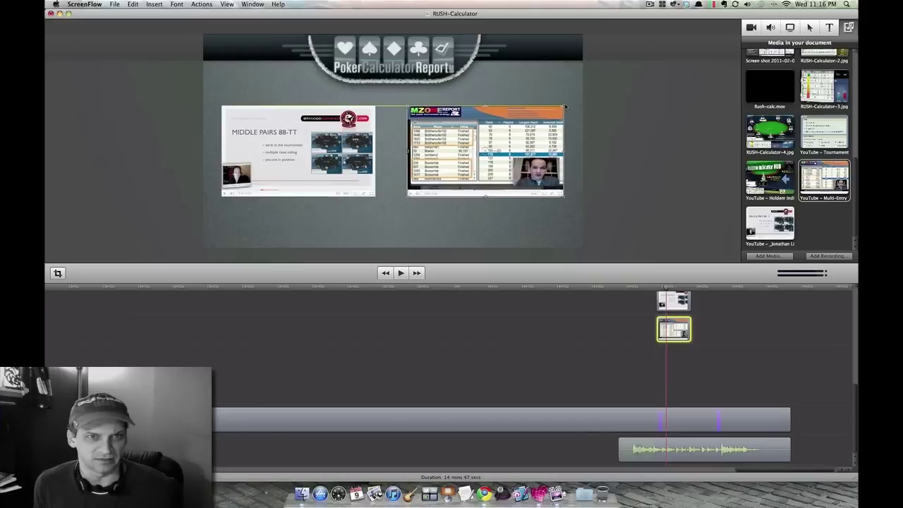
pyautogui.moveTo(554, 112)
pyautogui.mouseDown()
pyautogui.moveTo(368, 205)
pyautogui.moveTo(555, 107)
pyautogui.mouseUp()
pyautogui.click(751, 27)
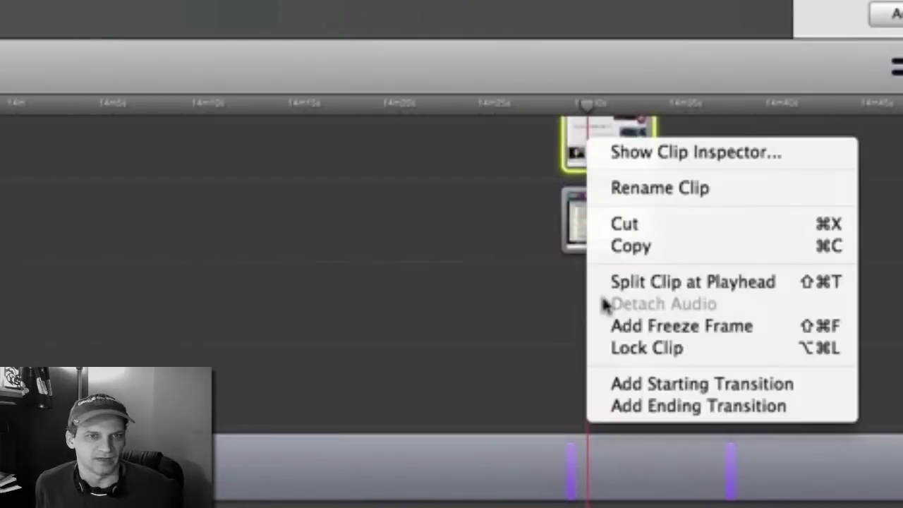
# Step: Add a starting transition to both thumbnail clips
pyautogui.click(637, 384)
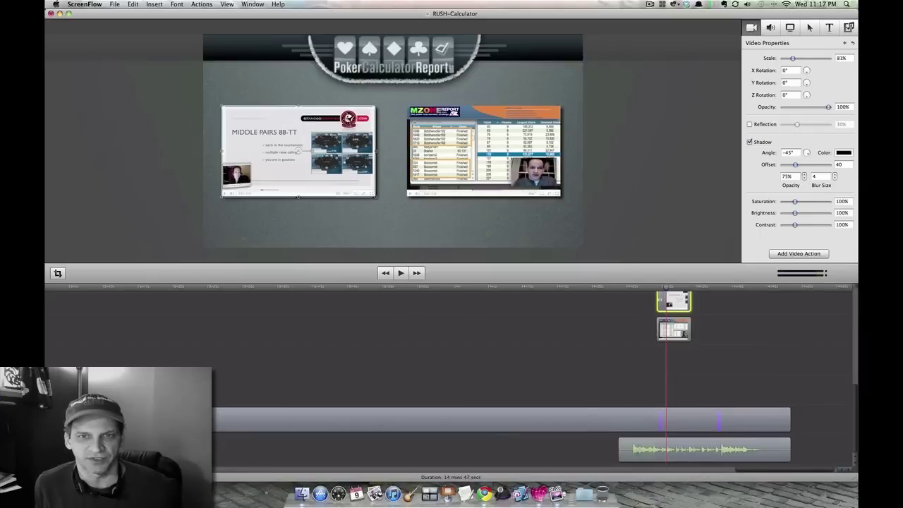
pyautogui.scroll(5, 388, 307)
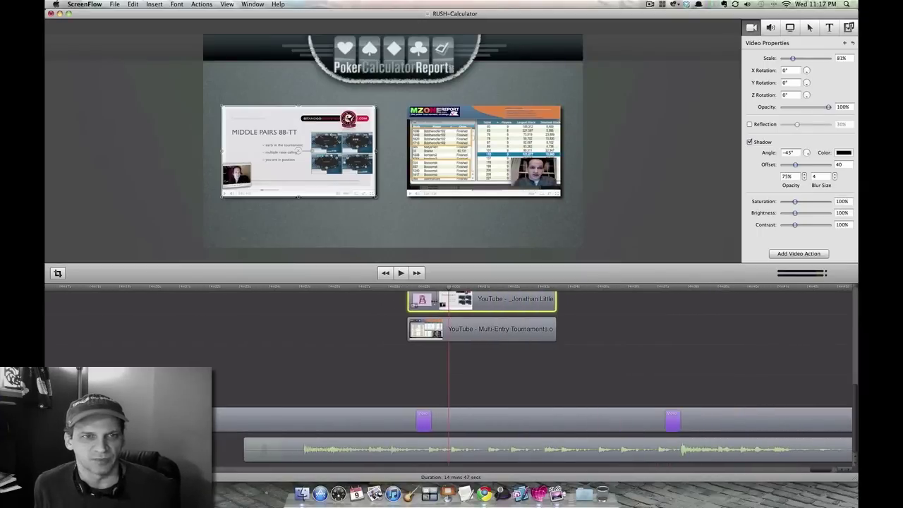
pyautogui.click(422, 333)
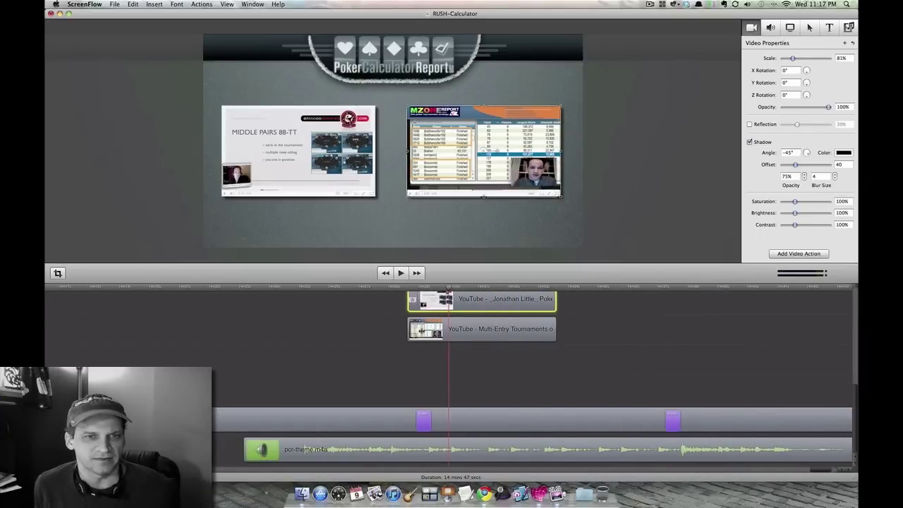
pyautogui.rightClick(422, 333)
pyautogui.click(453, 423)
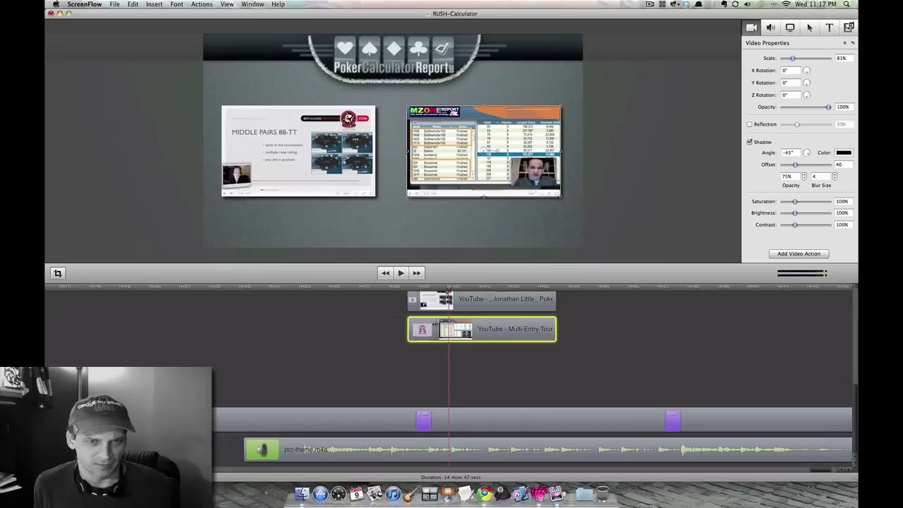
# Step: Shift both thumbnail clips slightly later and replay the end screen to check
pyautogui.click(402, 295)
pyautogui.press('space')
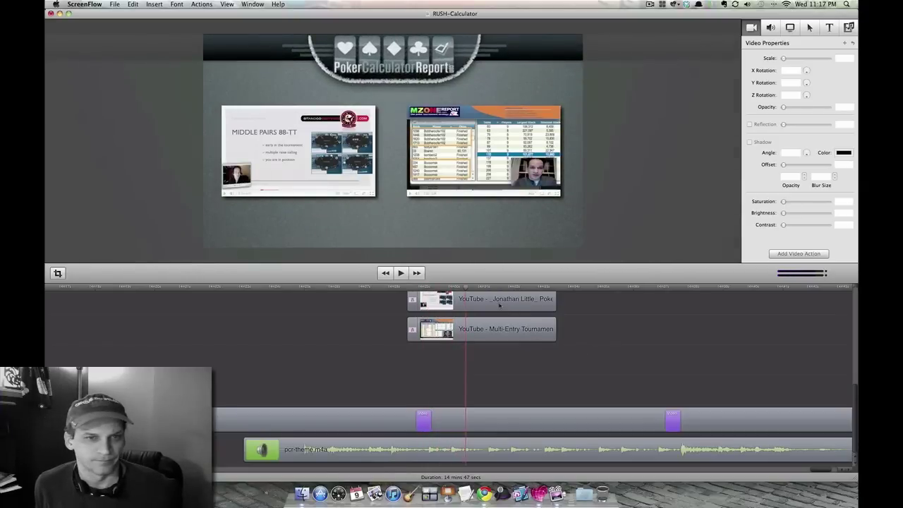
pyautogui.moveTo(499, 305); pyautogui.dragTo(524, 304)
pyautogui.moveTo(492, 330); pyautogui.dragTo(510, 333)
pyautogui.click(388, 287)
pyautogui.press('space')
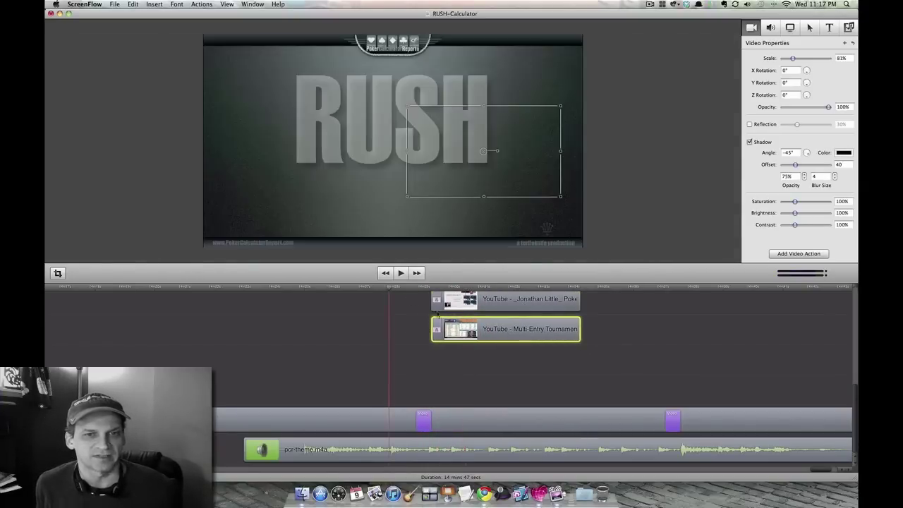
pyautogui.click(595, 361)
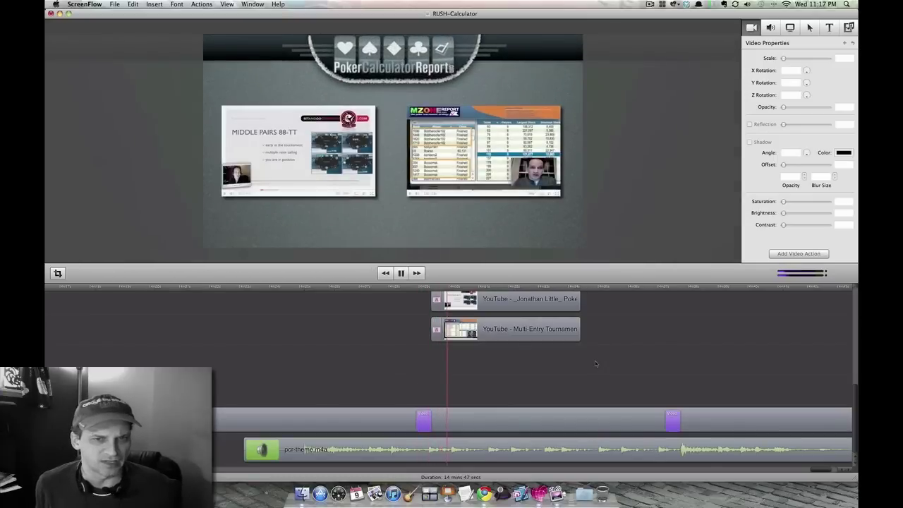
pyautogui.press('space')
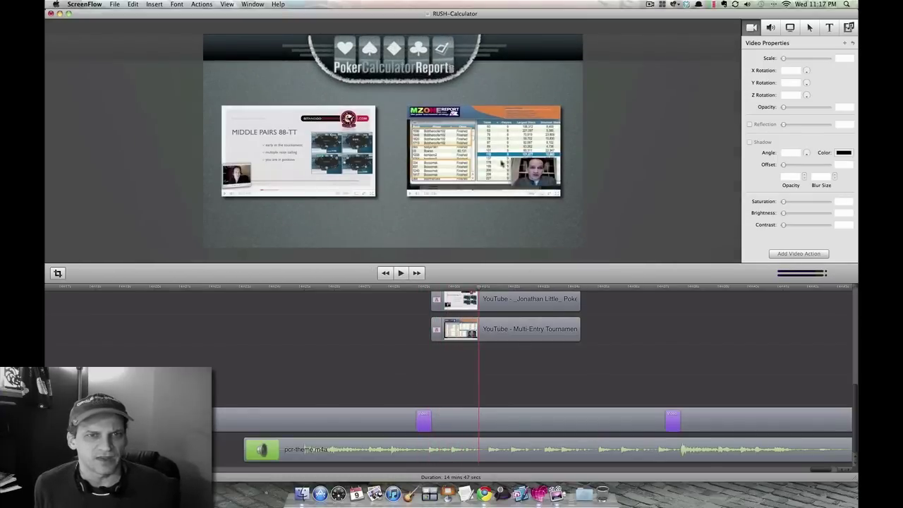
pyautogui.click(501, 163)
# Step: Add a backdropped text box reading 'Other videos from Turtleknife'
pyautogui.click(857, 41)
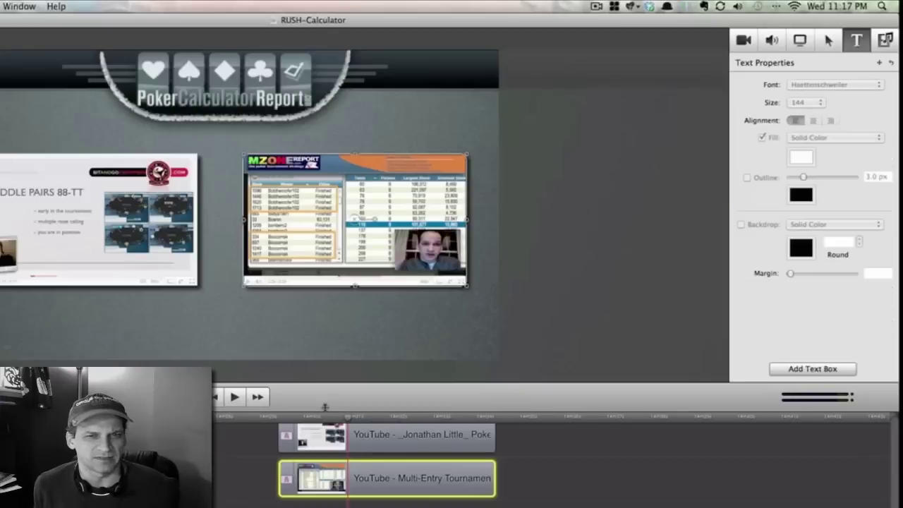
pyautogui.click(799, 368)
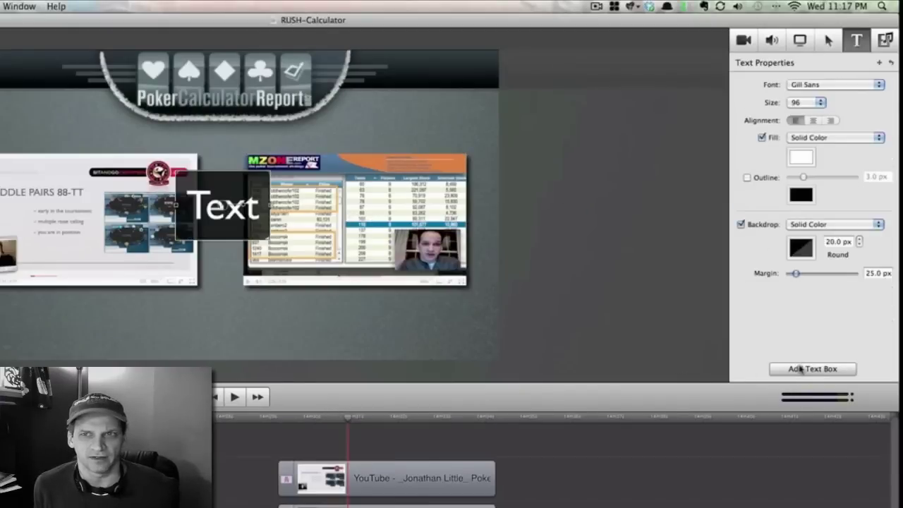
pyautogui.click(801, 369)
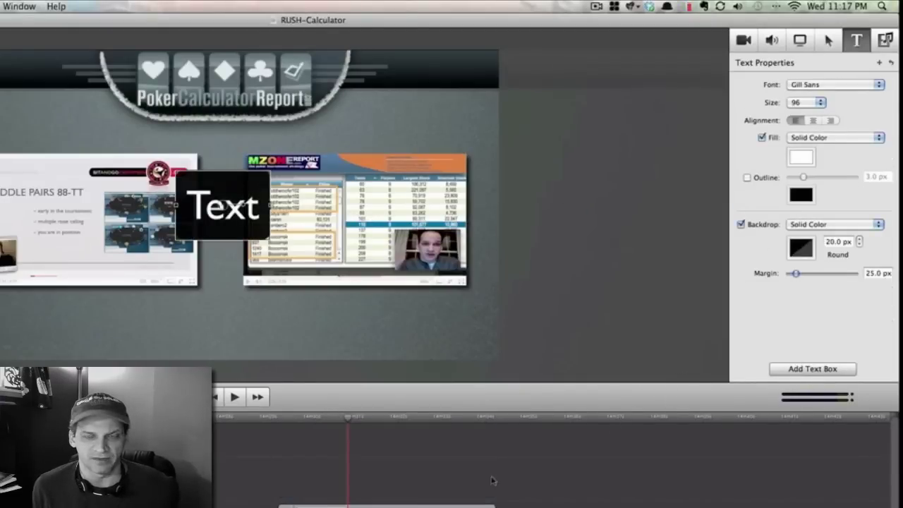
pyautogui.scroll(3, 493, 481)
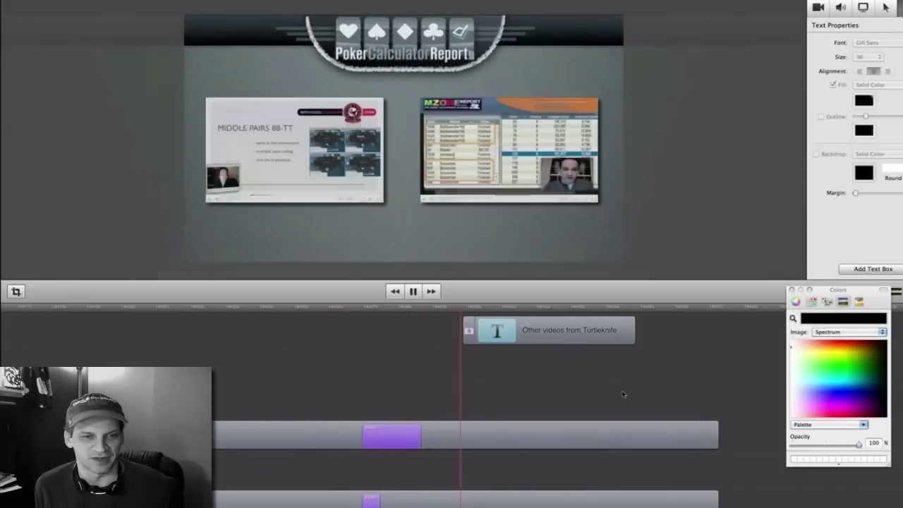
# Step: Duplicate the title into 'Playing middle pairs.' and 'Multi-entry tournaments.' captions under the thumbnails
pyautogui.click(583, 340)
pyautogui.press('super+t')
pyautogui.press('super+t')
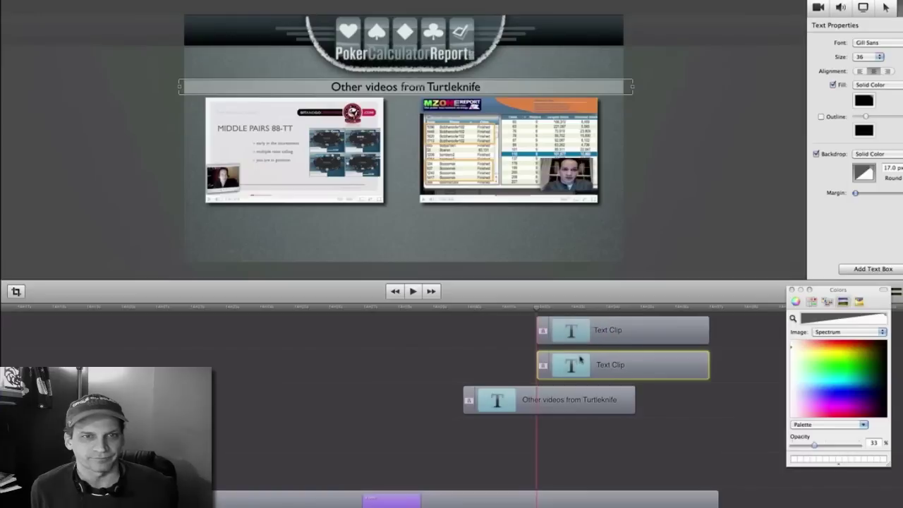
pyautogui.moveTo(584, 335)
pyautogui.mouseDown()
pyautogui.moveTo(513, 473)
pyautogui.moveTo(523, 471)
pyautogui.mouseUp()
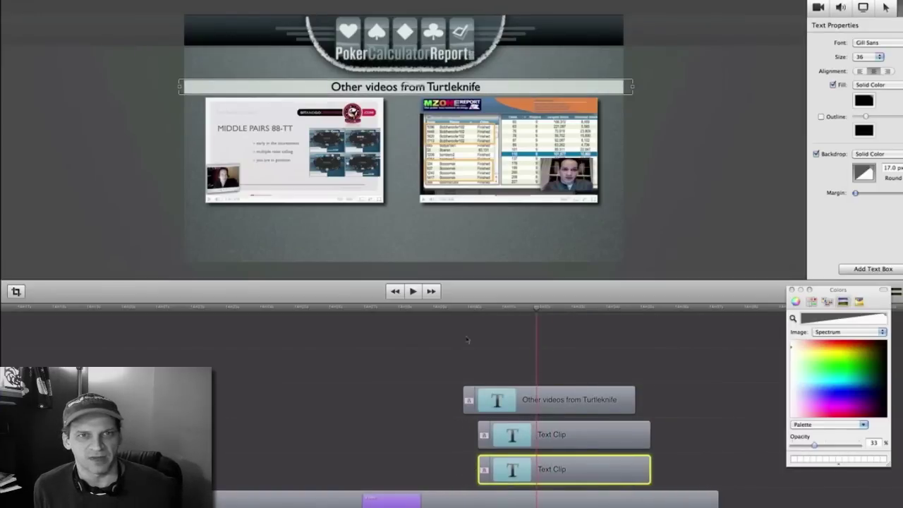
pyautogui.click(582, 444)
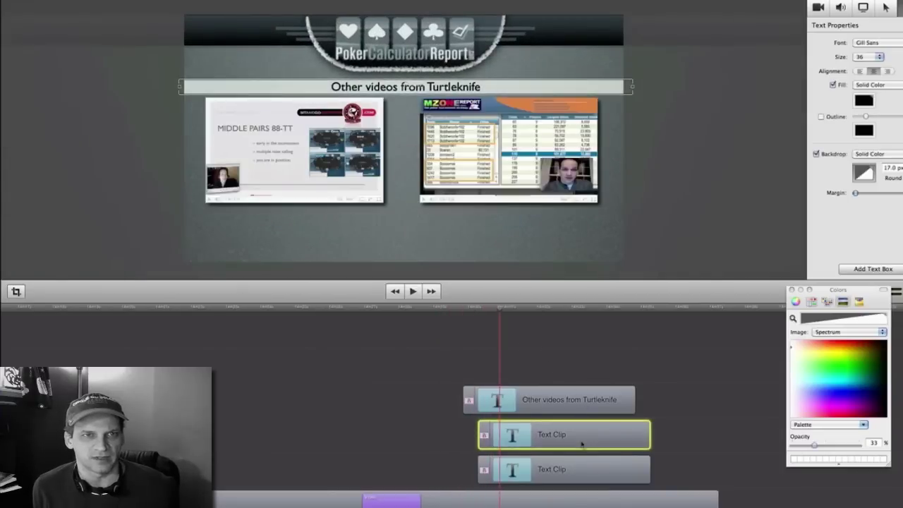
pyautogui.keyDown('super'); pyautogui.click(577, 469); pyautogui.keyUp('super')
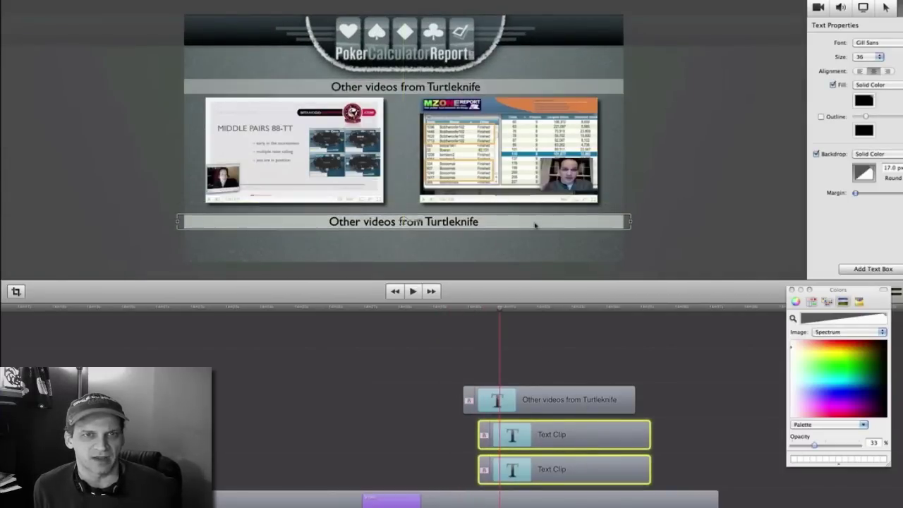
pyautogui.click(573, 222)
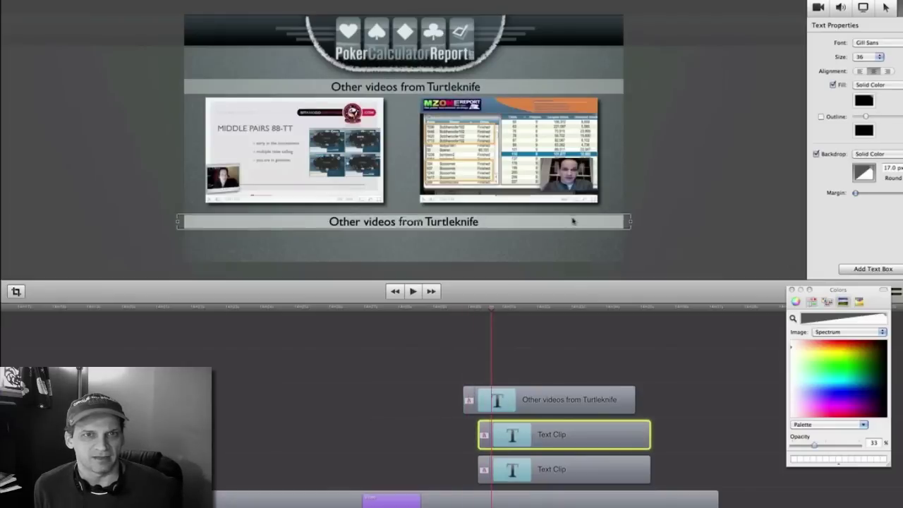
pyautogui.click(570, 468)
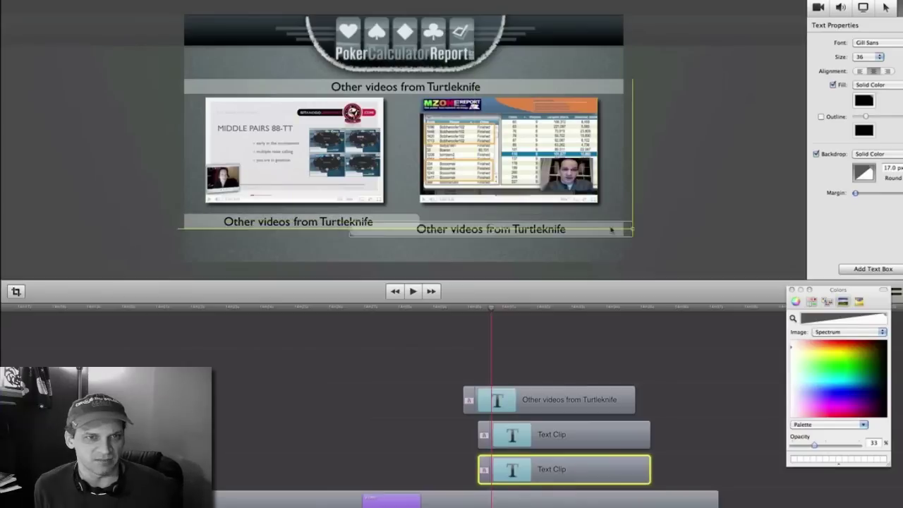
pyautogui.moveTo(562, 226); pyautogui.dragTo(611, 225)
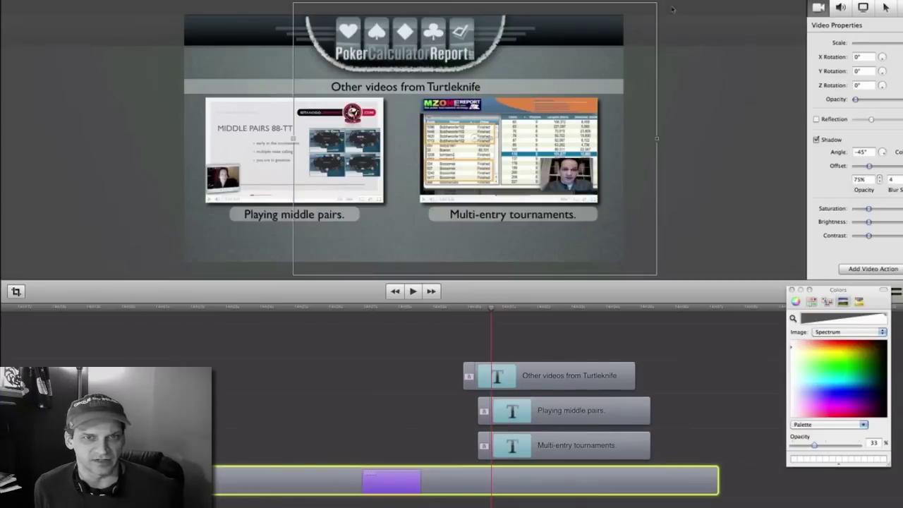
# Step: Nudge the title, thumbnails and captions slightly lower on the end screen
pyautogui.click(673, 10)
pyautogui.click(578, 381)
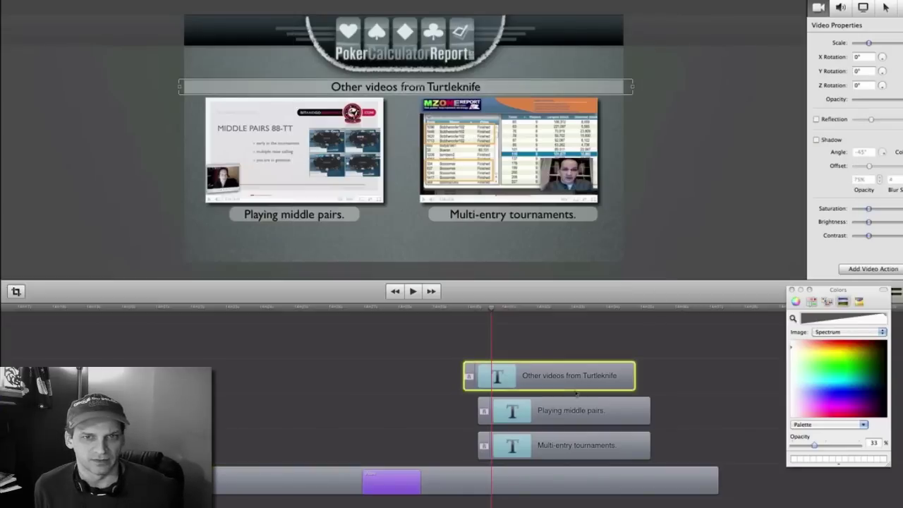
pyautogui.keyDown('super'); pyautogui.click(574, 405); pyautogui.keyUp('super')
pyautogui.keyDown('super'); pyautogui.click(573, 441); pyautogui.keyUp('super')
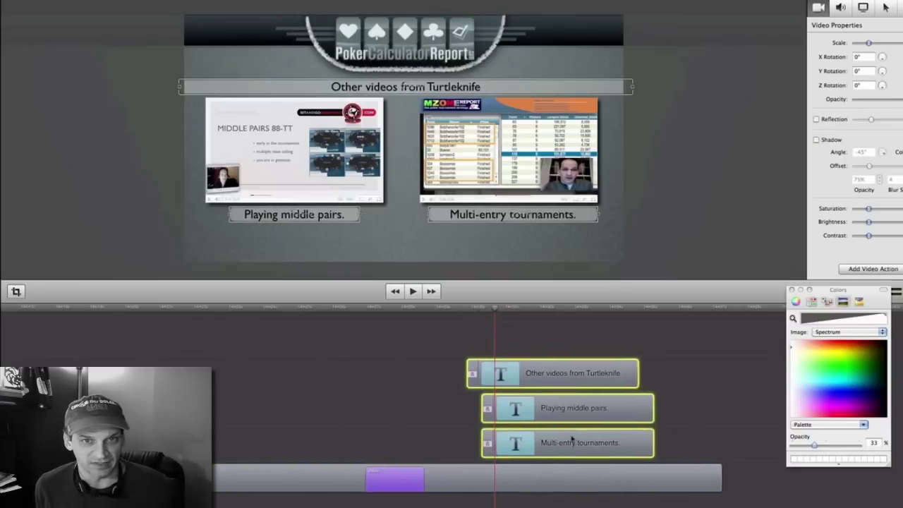
pyautogui.press('Delete')
pyautogui.click(569, 369)
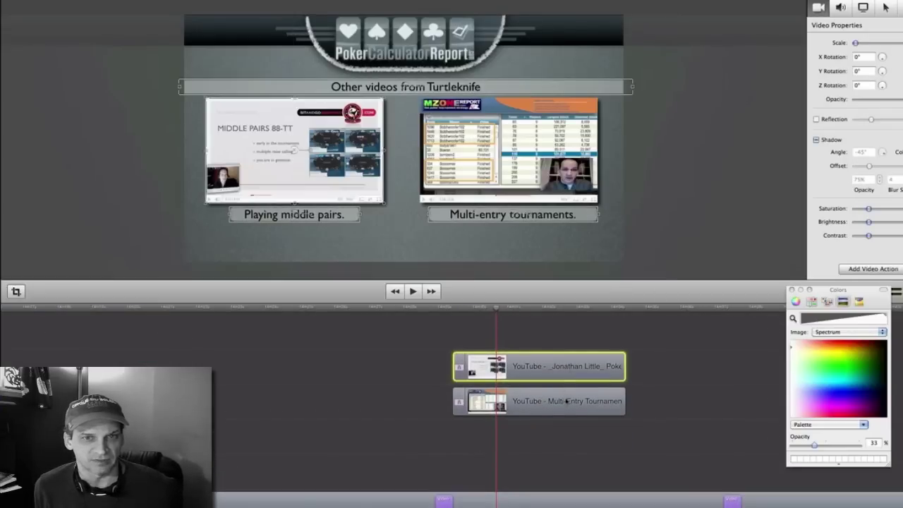
pyautogui.press('super+a')
pyautogui.moveTo(536, 143); pyautogui.dragTo(535, 154)
# Step: Play the ending from the RUSH title to preview the finished layout
pyautogui.click(706, 156)
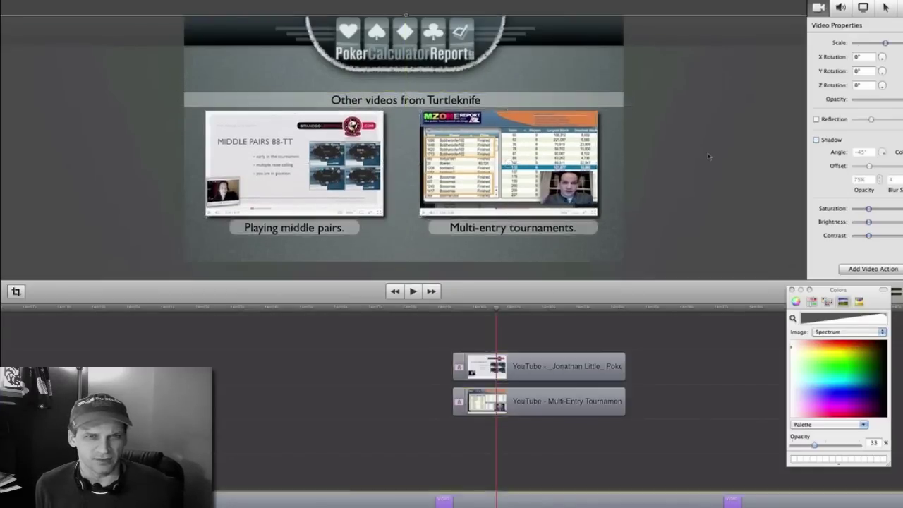
pyautogui.click(395, 310)
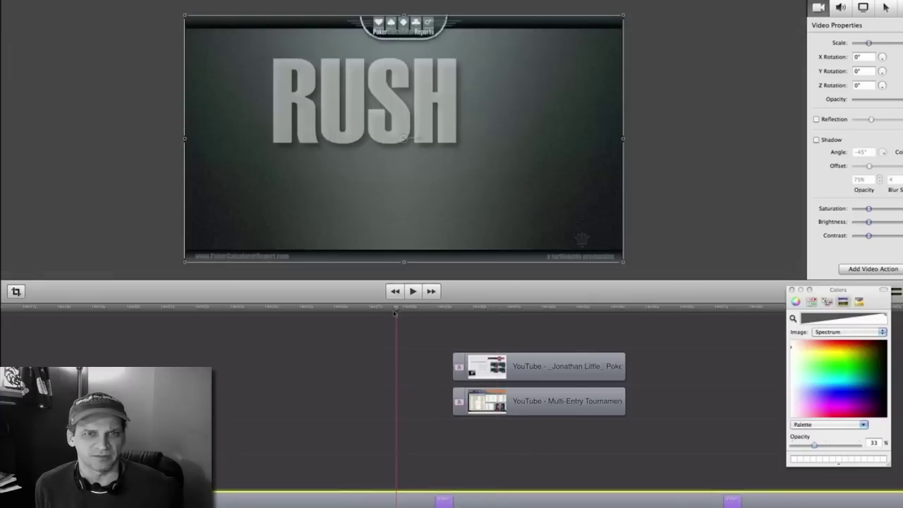
pyautogui.press('space')
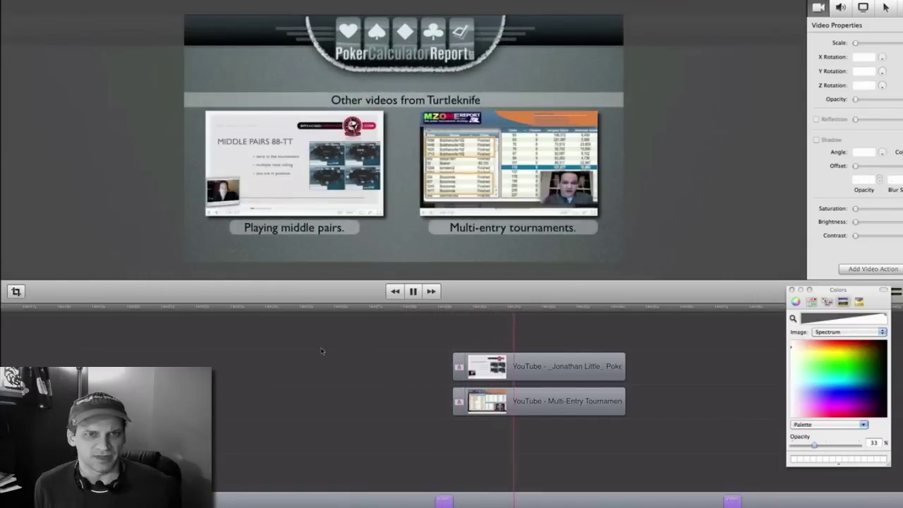
# Step: Nudge the 'Other videos from Turtleknife' heading up along the centre guide and replay the ending
pyautogui.press('space')
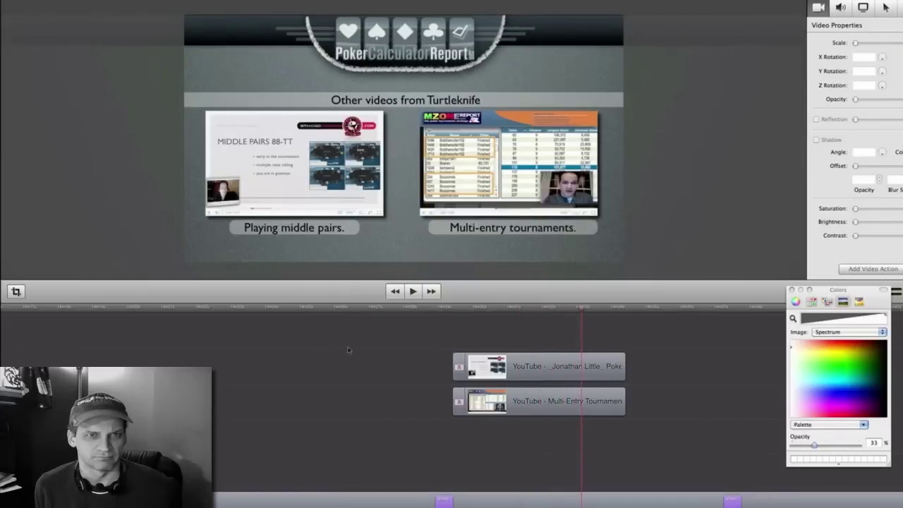
pyautogui.click(501, 103)
pyautogui.moveTo(495, 102); pyautogui.dragTo(494, 92)
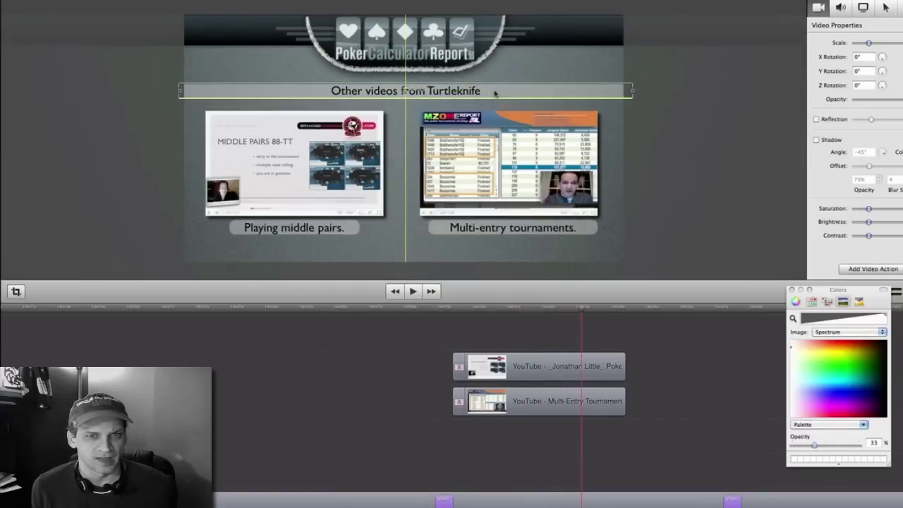
pyautogui.click(360, 312)
pyautogui.press('space')
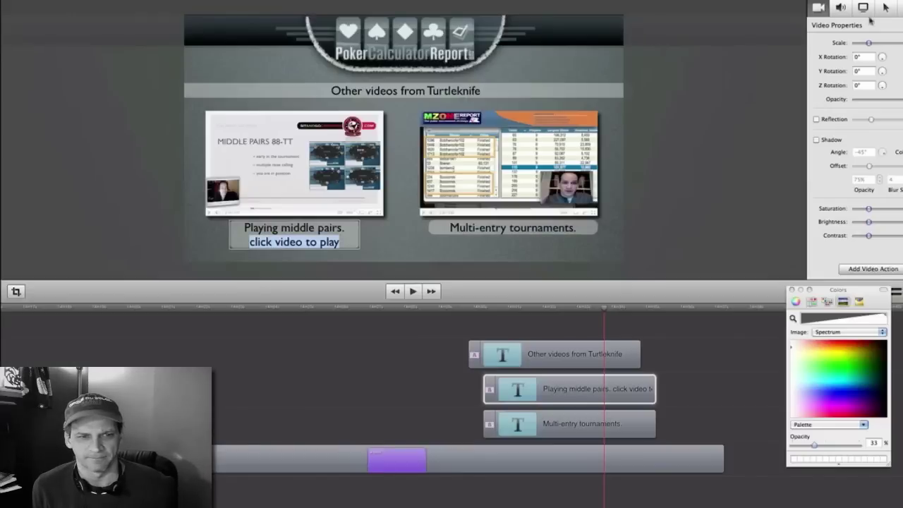
# Step: Add a size-18 'click video to play' line under the Multi-entry tournaments caption and preview it
pyautogui.click(895, 7)
pyautogui.click(870, 57)
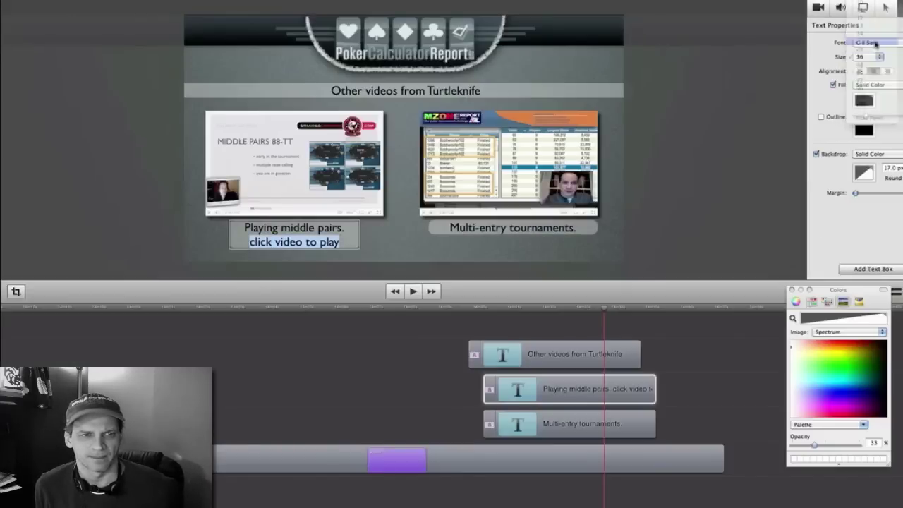
pyautogui.click(508, 232)
pyautogui.press('Return')
pyautogui.write('click video')
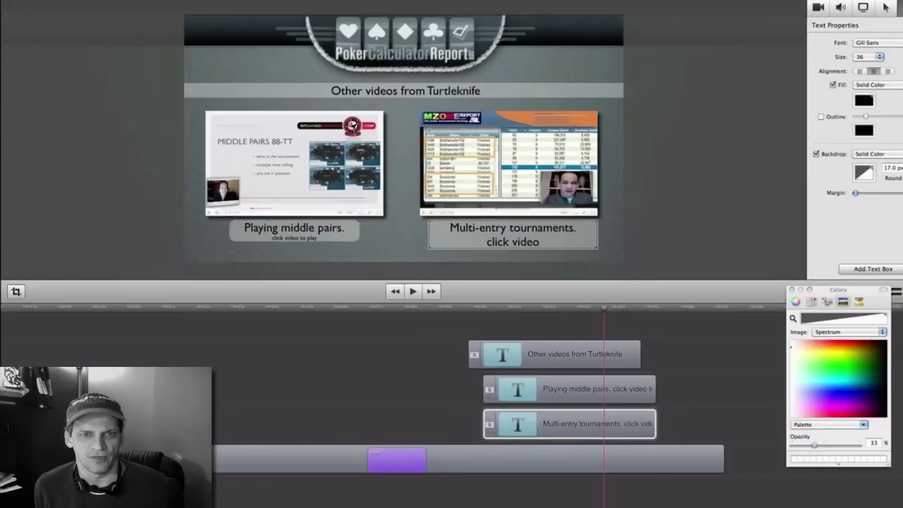
pyautogui.write('to play')
pyautogui.press('super+shift+Left')
pyautogui.click(880, 57)
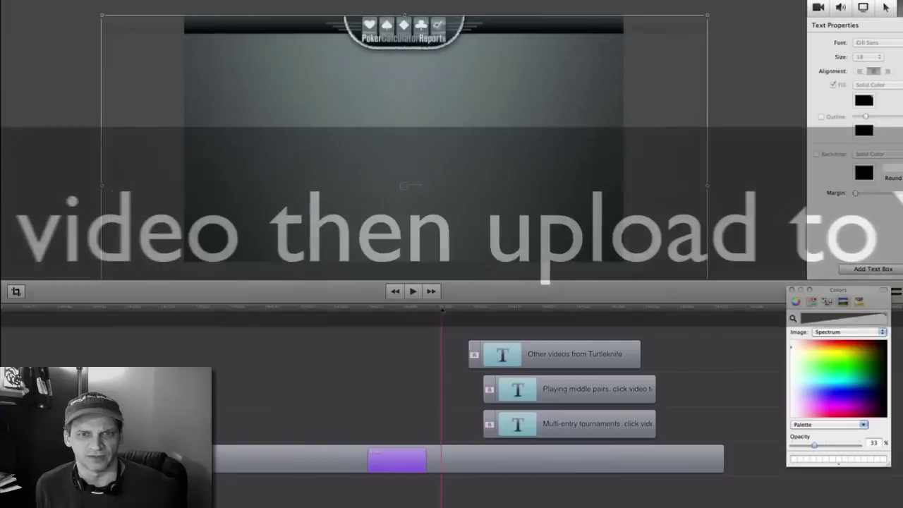
pyautogui.press('space')
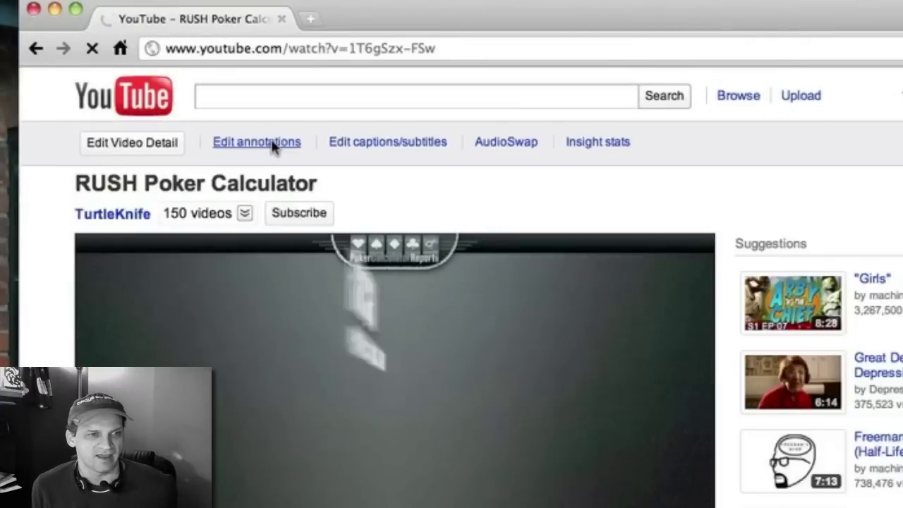
# Step: Open the annotations editor and pause the video on its end screen at 14:30
pyautogui.click(270, 143)
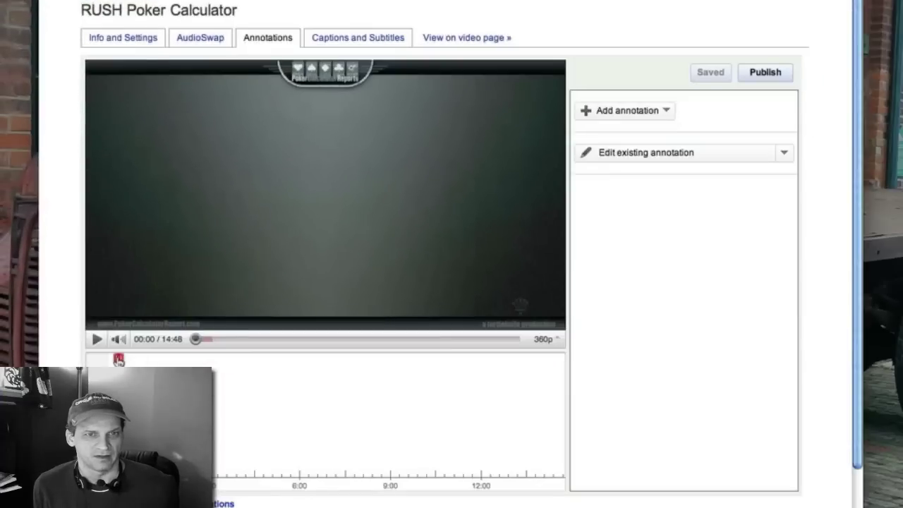
pyautogui.click(508, 340)
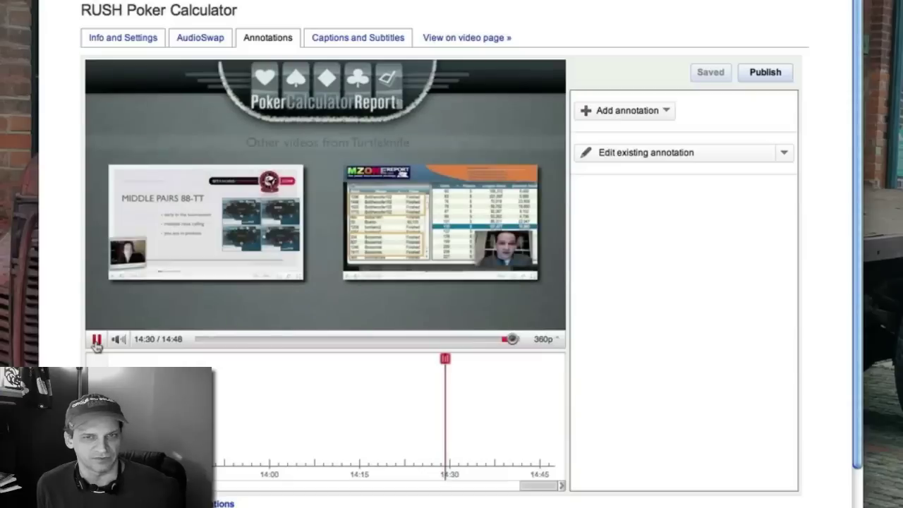
pyautogui.click(97, 339)
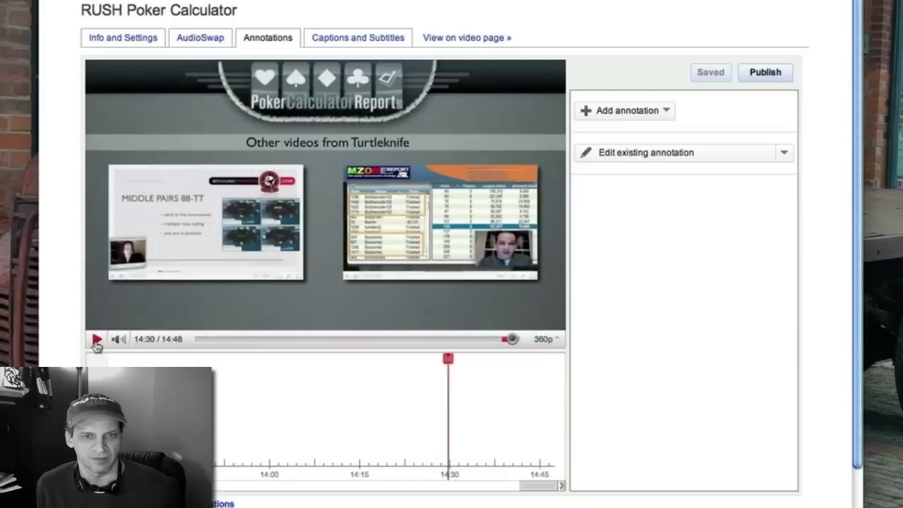
# Step: Add a spotlight annotation sized to cover the Middle Pairs thumbnail
pyautogui.click(666, 111)
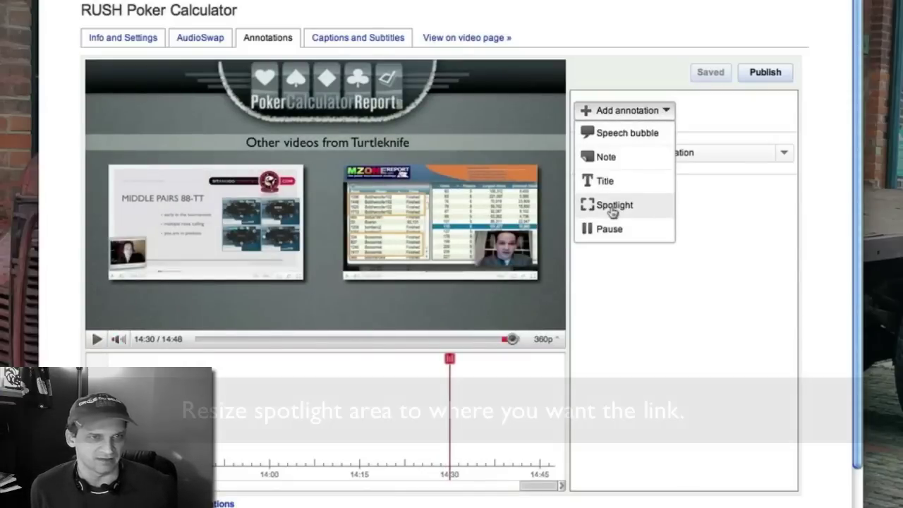
pyautogui.click(613, 206)
pyautogui.moveTo(252, 197); pyautogui.dragTo(138, 192)
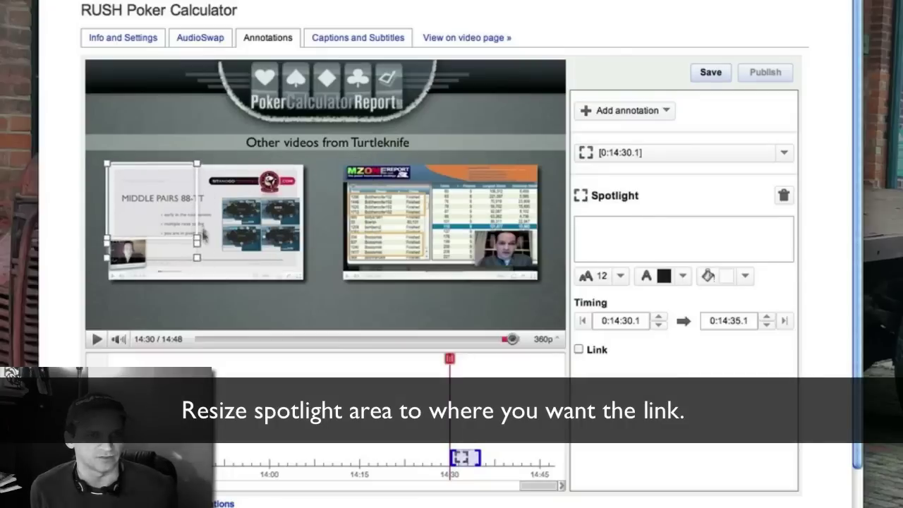
pyautogui.moveTo(202, 258); pyautogui.dragTo(305, 282)
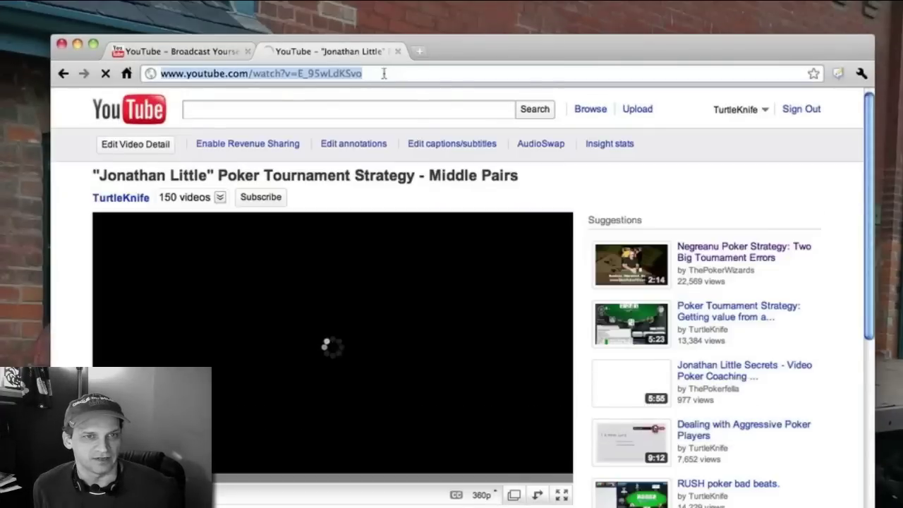
# Step: Link the first spotlight to the pasted Middle Pairs video address
pyautogui.click(183, 51)
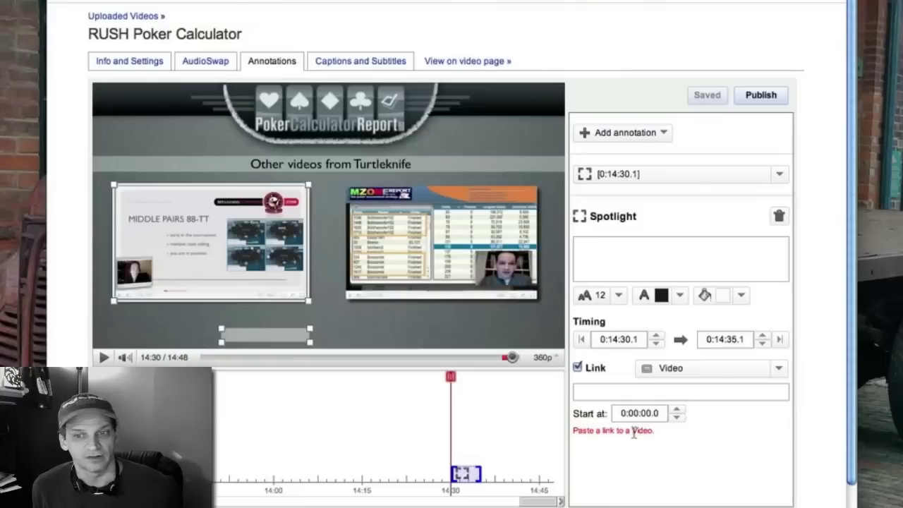
pyautogui.click(655, 391)
pyautogui.write('http://www.youtube.com/watch?v=E_95wLdKSvo')
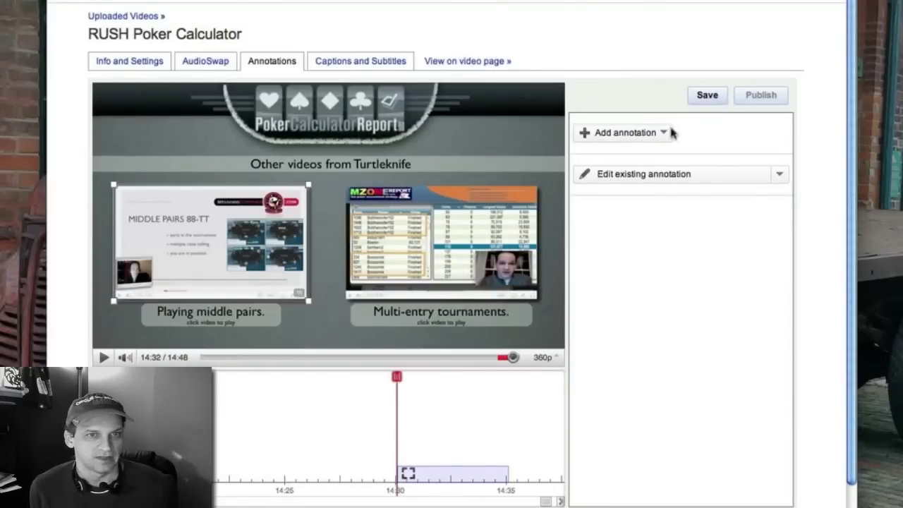
# Step: Add a second spotlight over the Multi-entry thumbnail and save the annotations
pyautogui.click(663, 133)
pyautogui.click(621, 224)
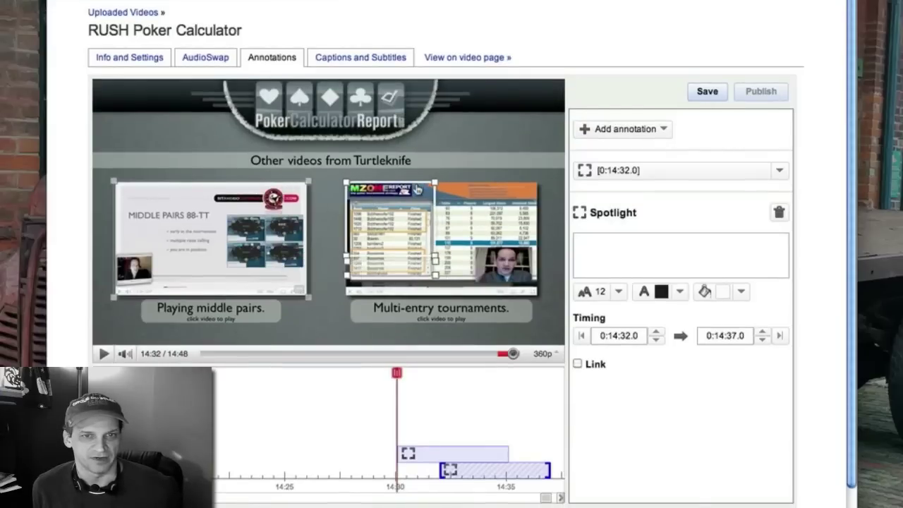
pyautogui.moveTo(435, 276); pyautogui.dragTo(542, 300)
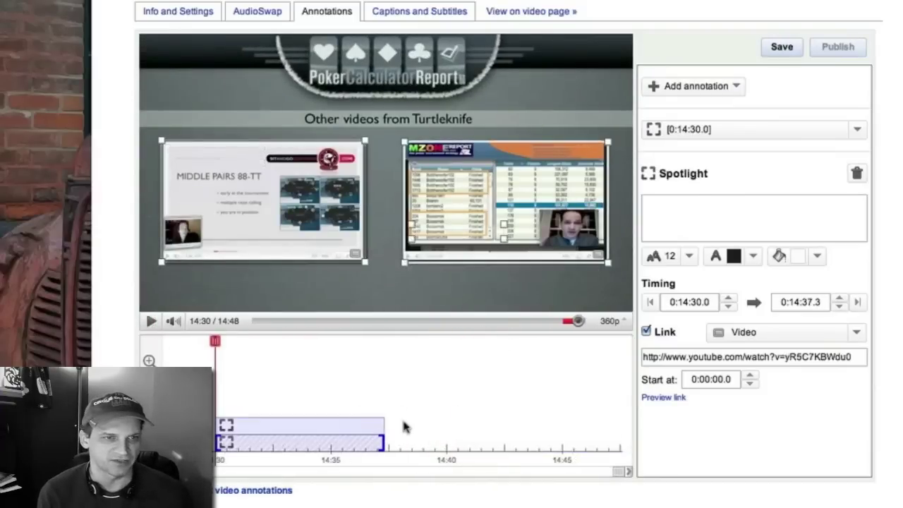
pyautogui.click(782, 46)
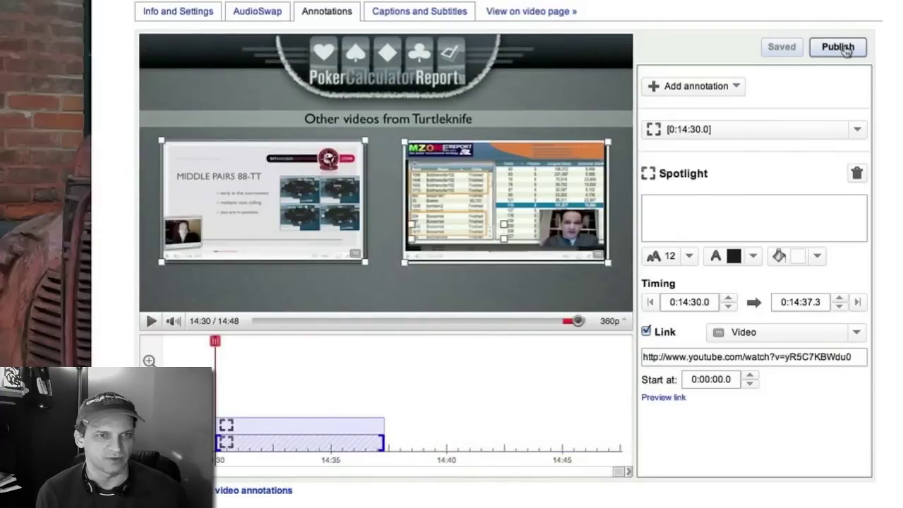
# Step: Publish the two spotlight annotations live on the RUSH Poker Calculator video
pyautogui.click(838, 48)
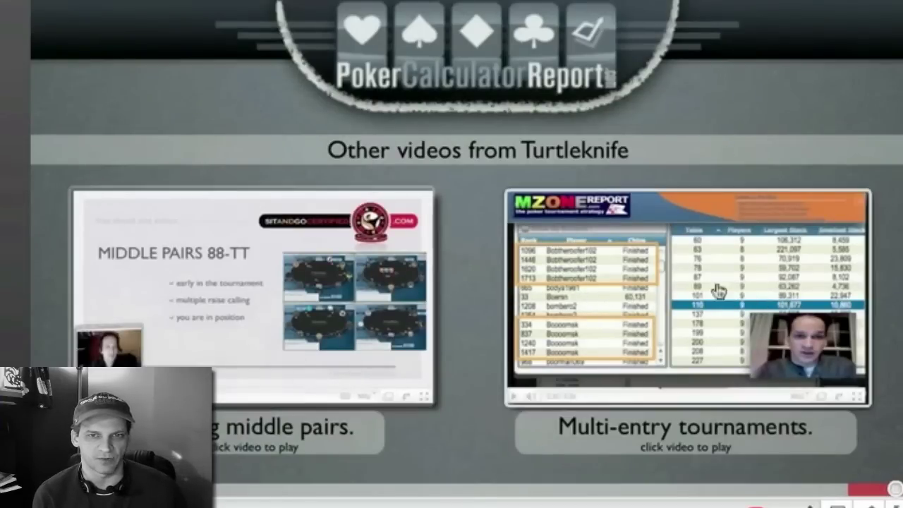
# Step: Play the live video to its 14:32 end screen and test the Middle Pairs thumbnail link
pyautogui.rightClick(624, 282)
pyautogui.click(675, 291)
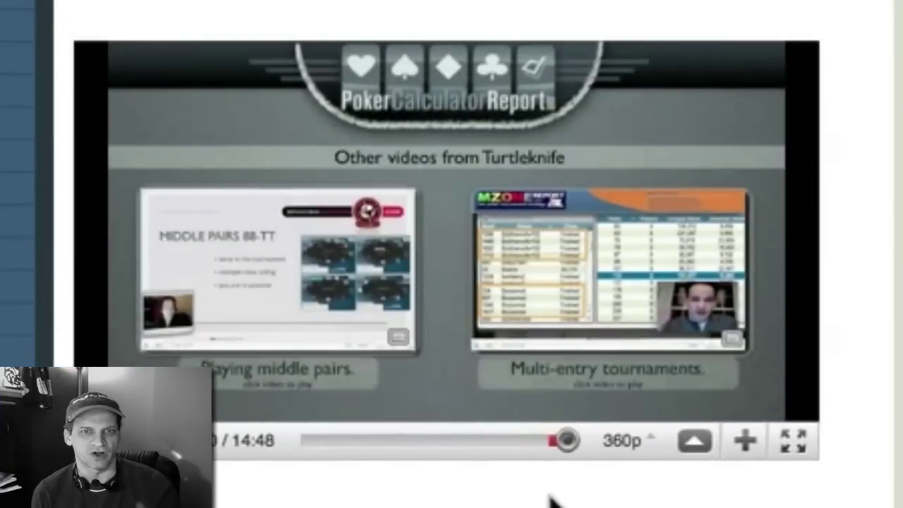
pyautogui.click(313, 302)
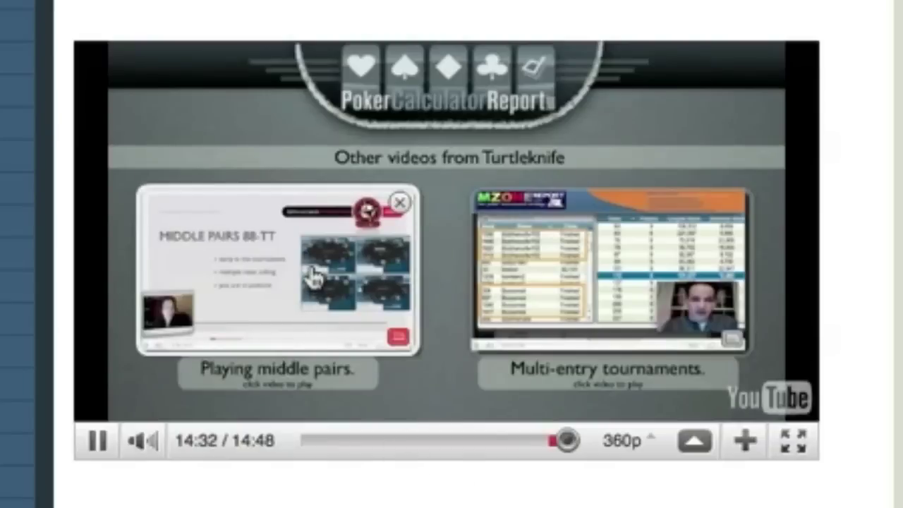
# Step: Open the Middle Pairs video page via its spotlighted end-screen thumbnail
pyautogui.click(312, 305)
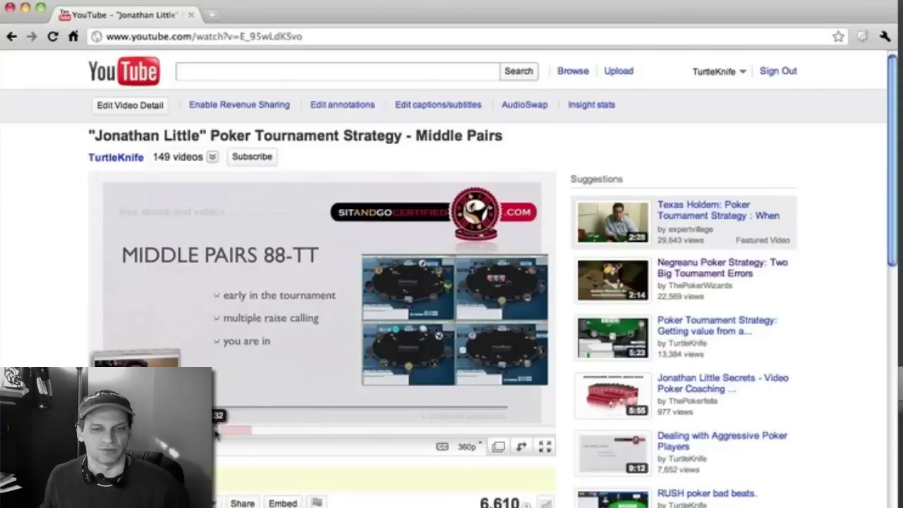